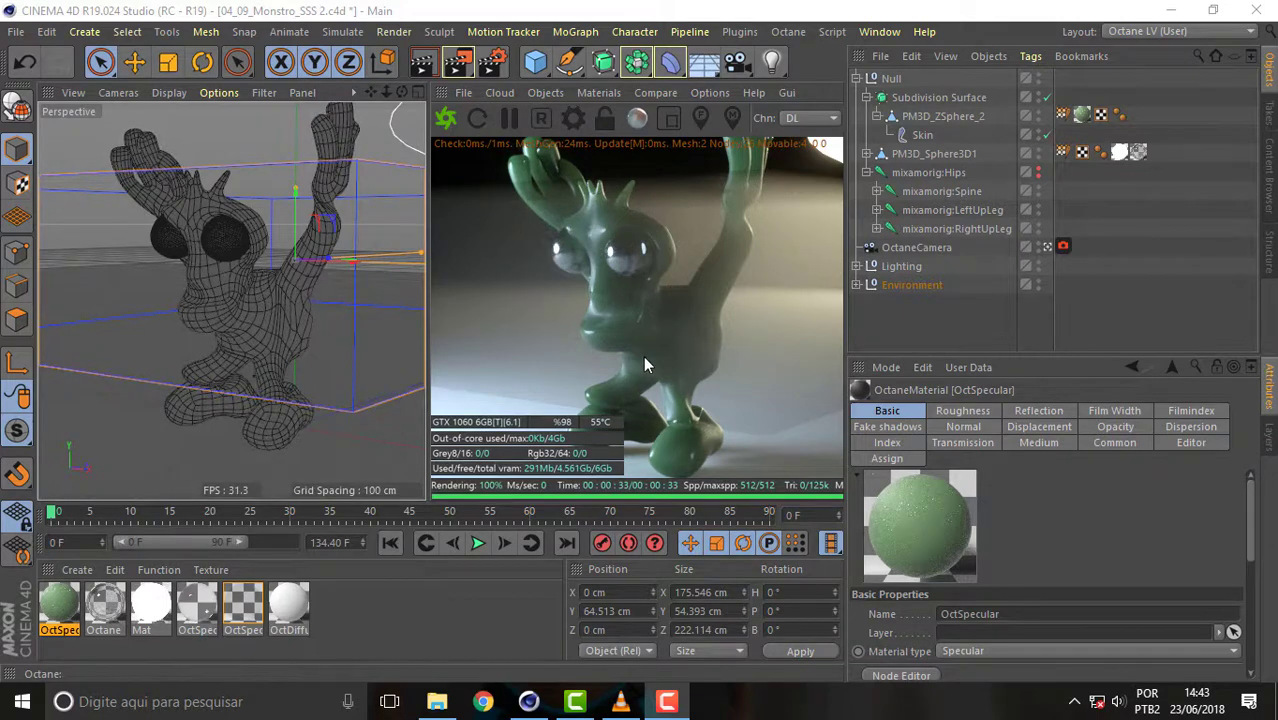
- Try reopening the monster project from Recent Files, then close the resulting Untitled duplicate
{"action": "left_click", "coordinate": [16, 31]}
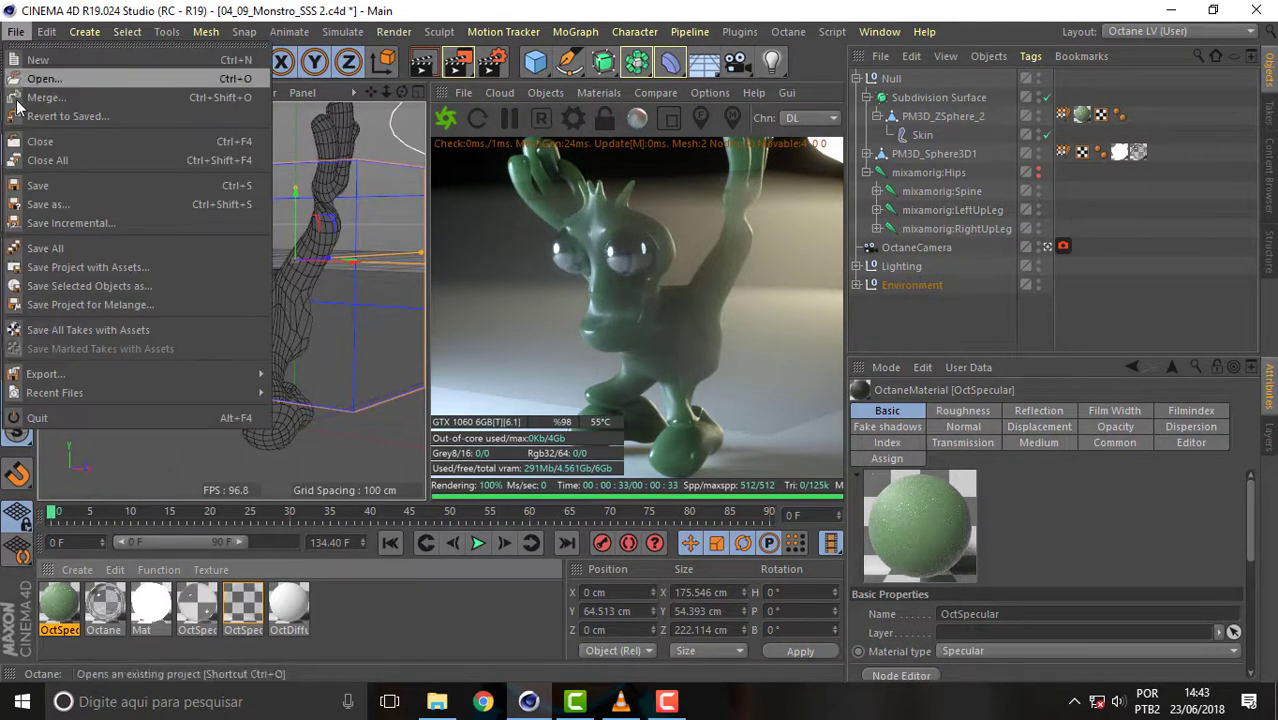
{"action": "mouse_move", "coordinate": [55, 393]}
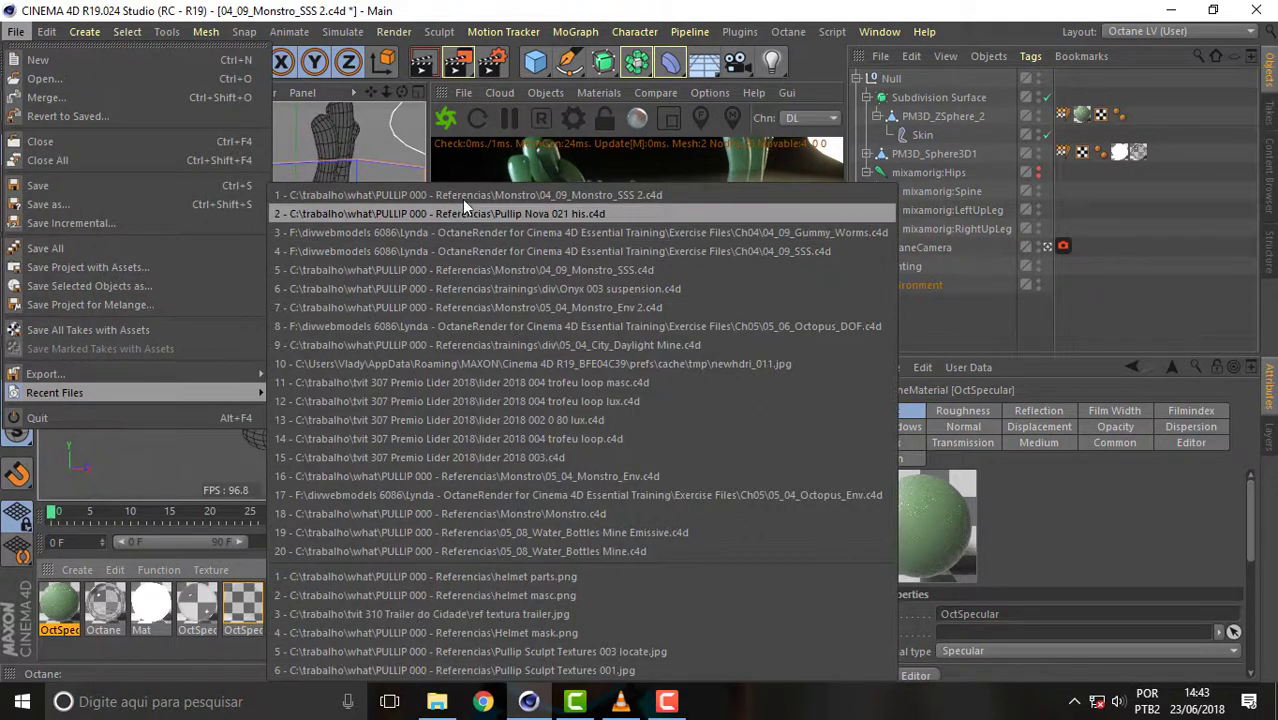
{"action": "left_click", "coordinate": [467, 198]}
{"action": "left_click", "coordinate": [676, 421]}
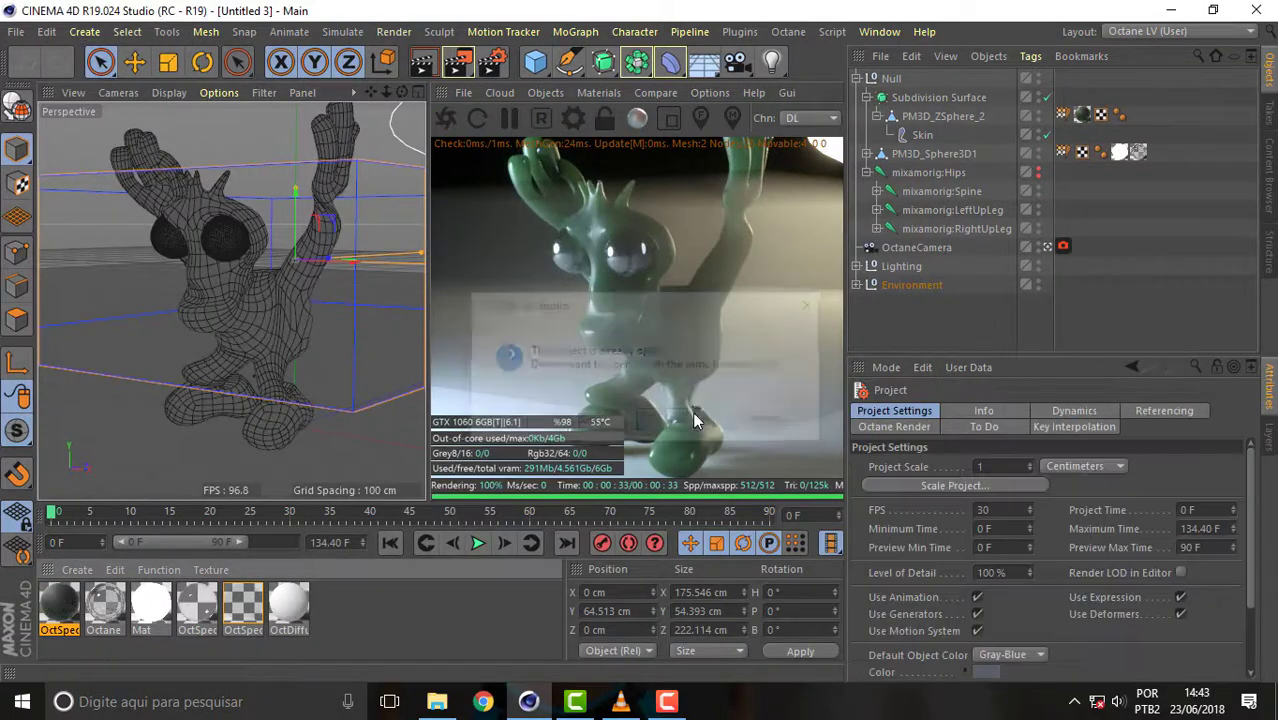
{"action": "left_click", "coordinate": [16, 31]}
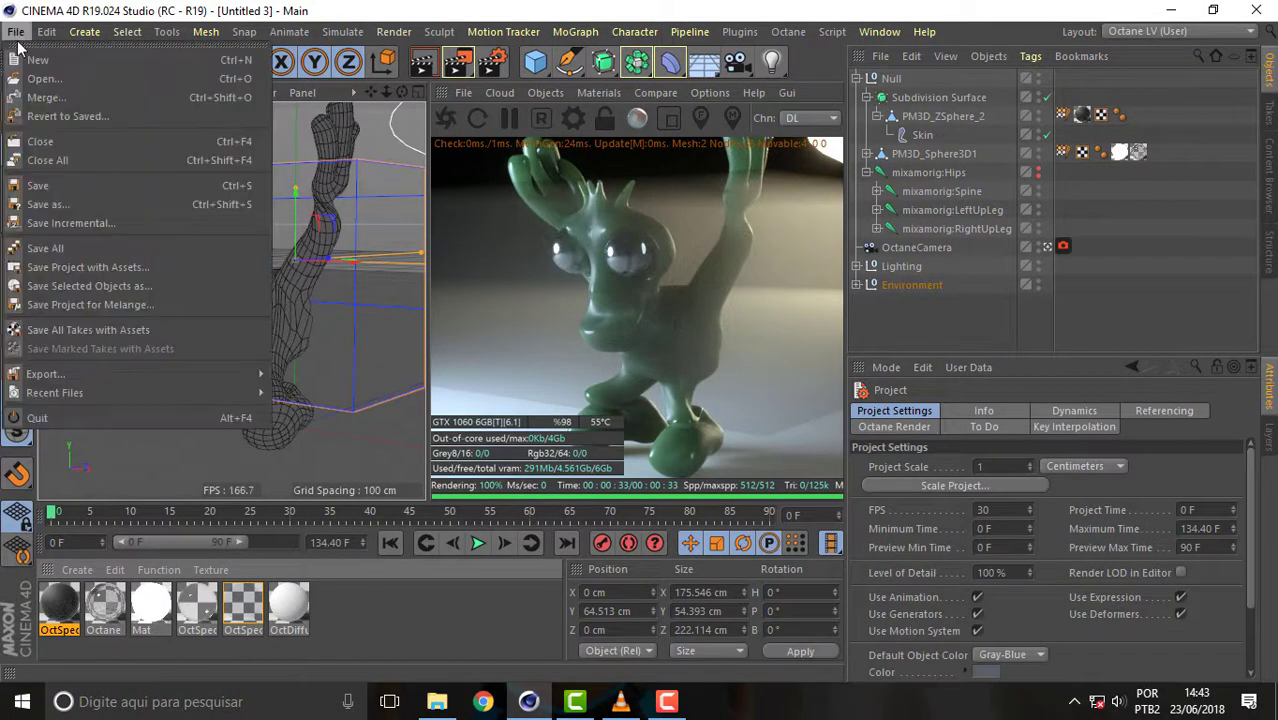
{"action": "left_click", "coordinate": [45, 143]}
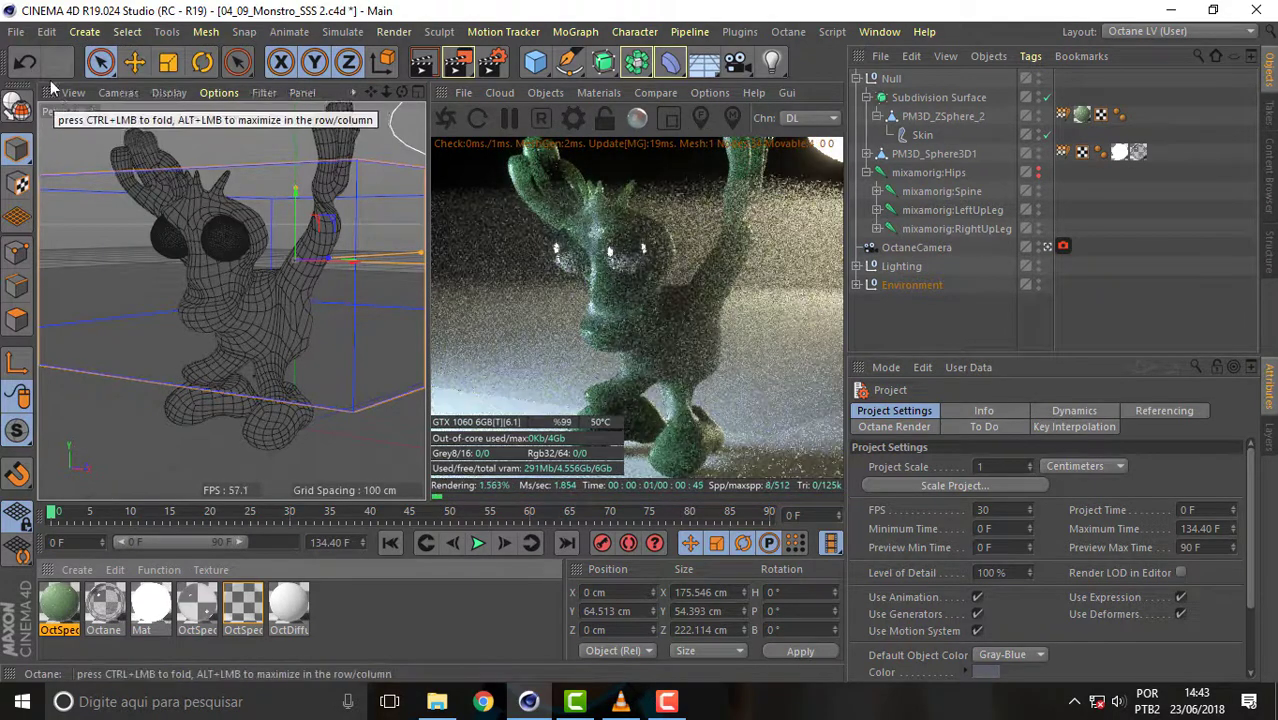
- Close the Monstro project without saving and reopen 04_09_Monstro_SSS 2.c4d from Recent Files
{"action": "left_click", "coordinate": [16, 31]}
{"action": "left_click", "coordinate": [55, 142]}
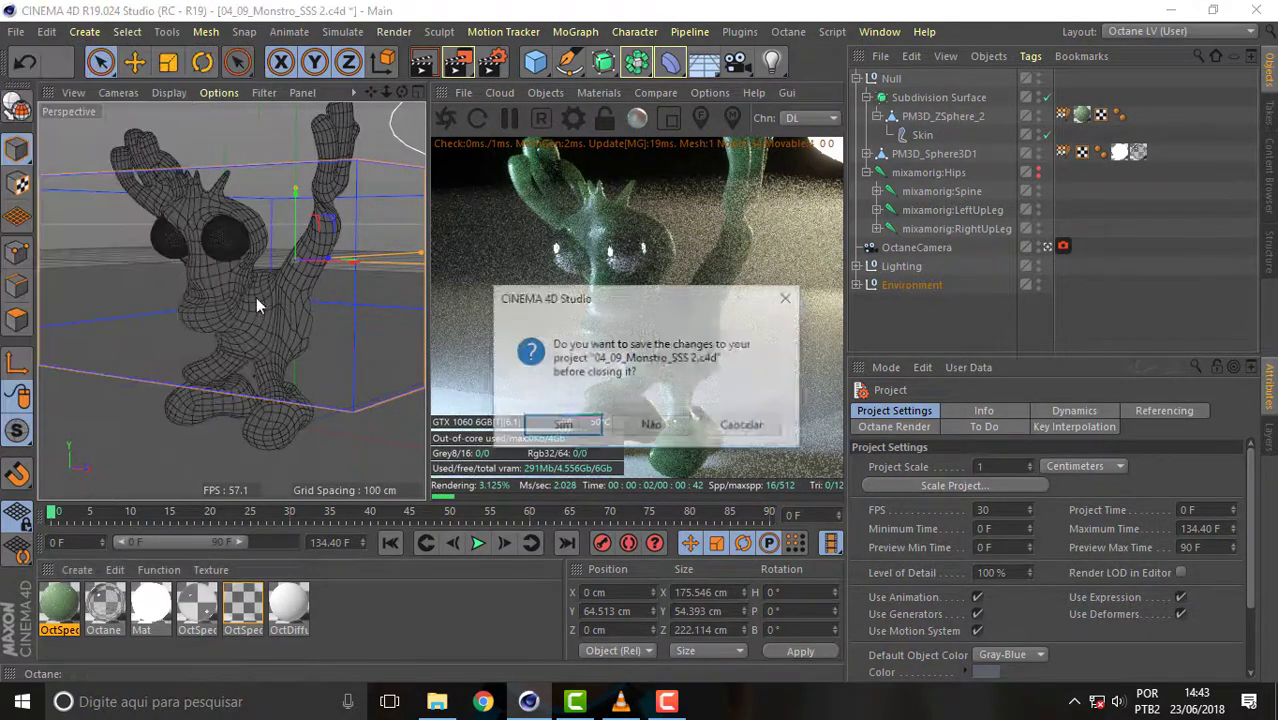
{"action": "left_click", "coordinate": [651, 424]}
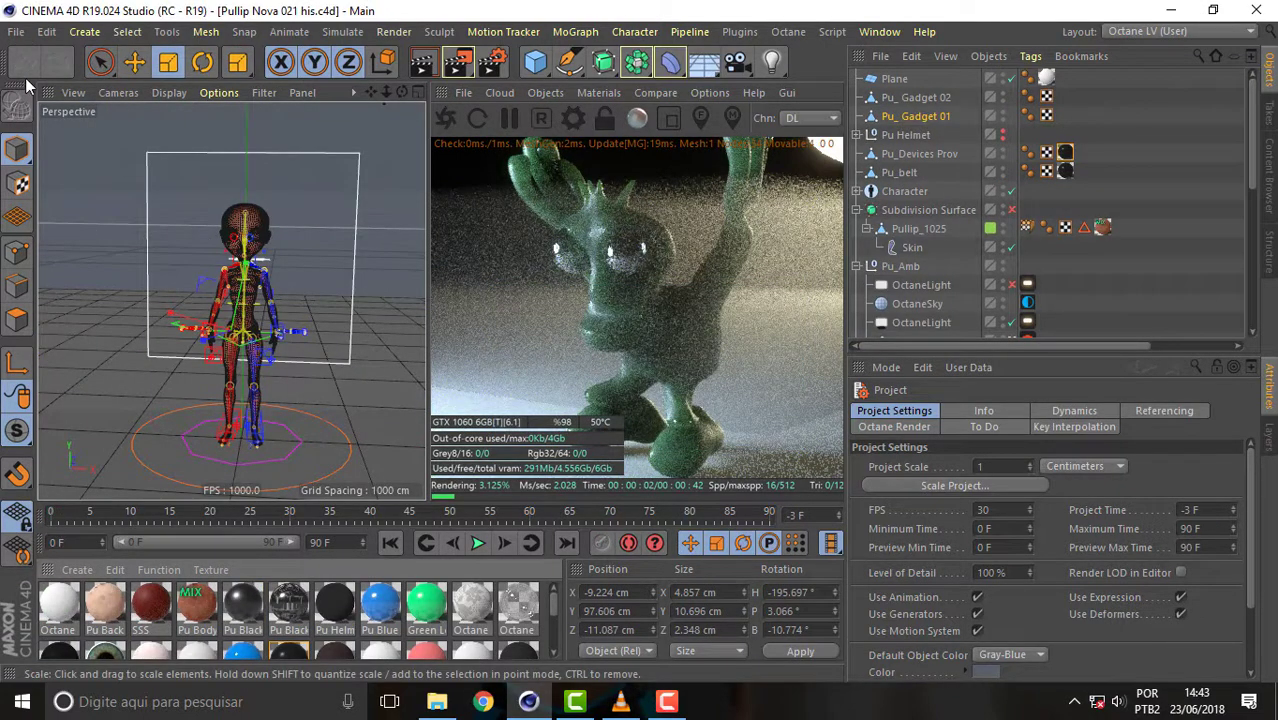
{"action": "left_click", "coordinate": [16, 31]}
{"action": "mouse_move", "coordinate": [55, 392]}
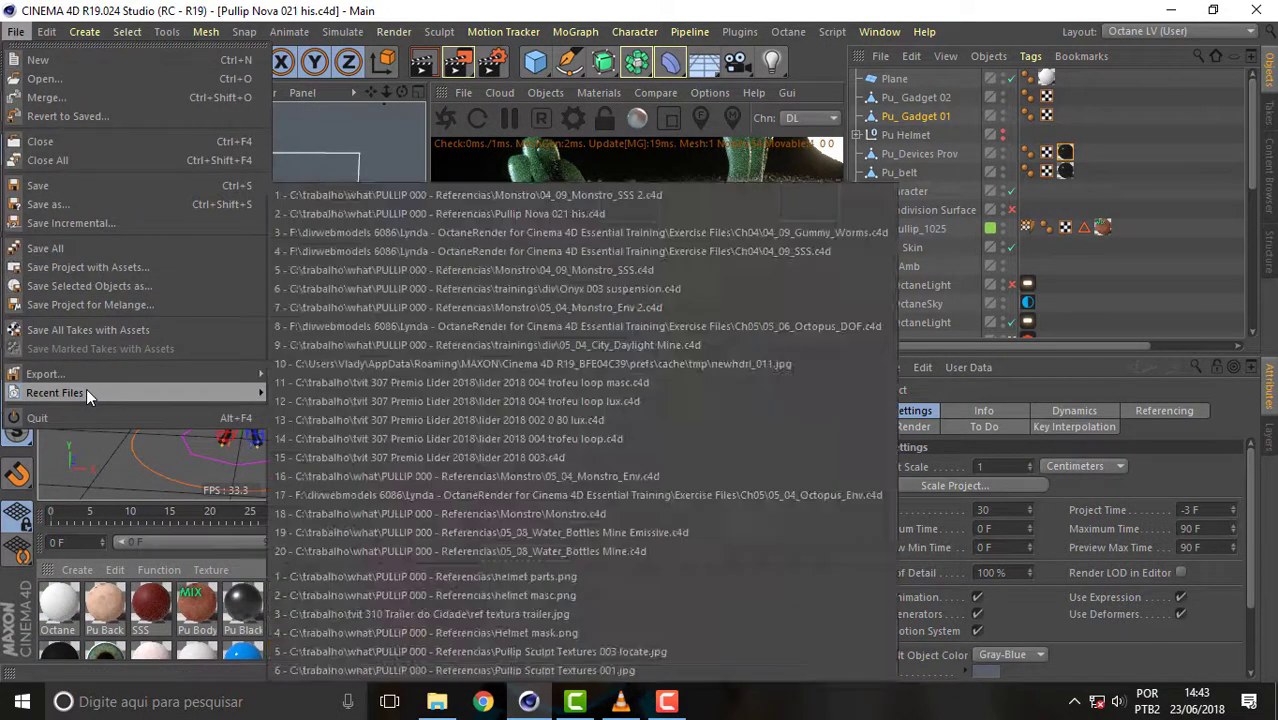
{"action": "left_click", "coordinate": [376, 193]}
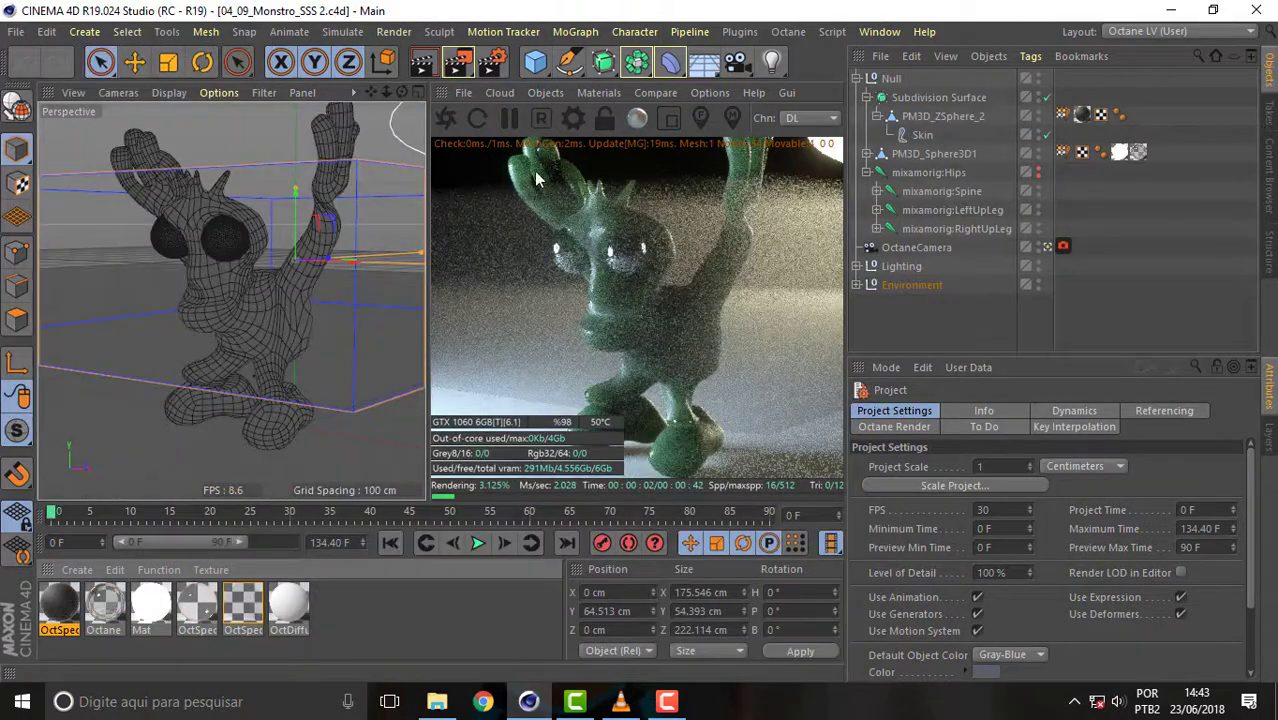
- Restart the Octane render and paste the SSS material from Pullip Nova into 04_09_Monstro_SSS 2
{"action": "left_click", "coordinate": [443, 118]}
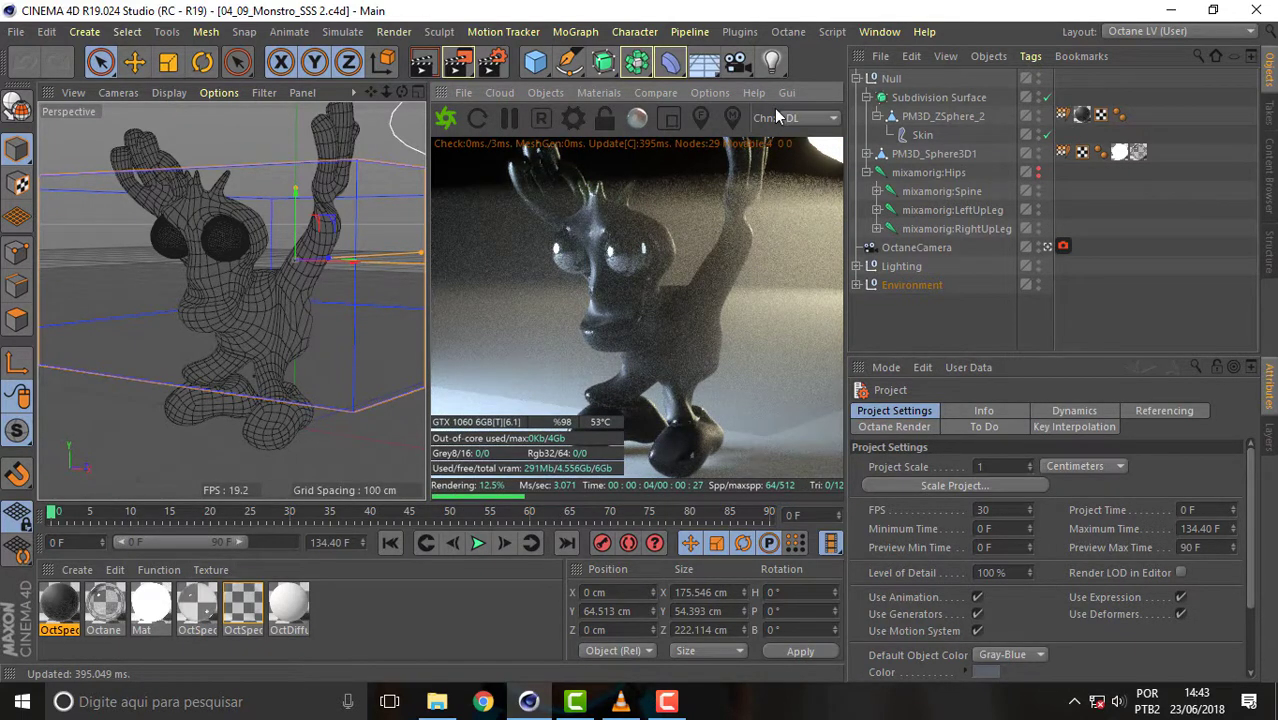
{"action": "left_click", "coordinate": [893, 33]}
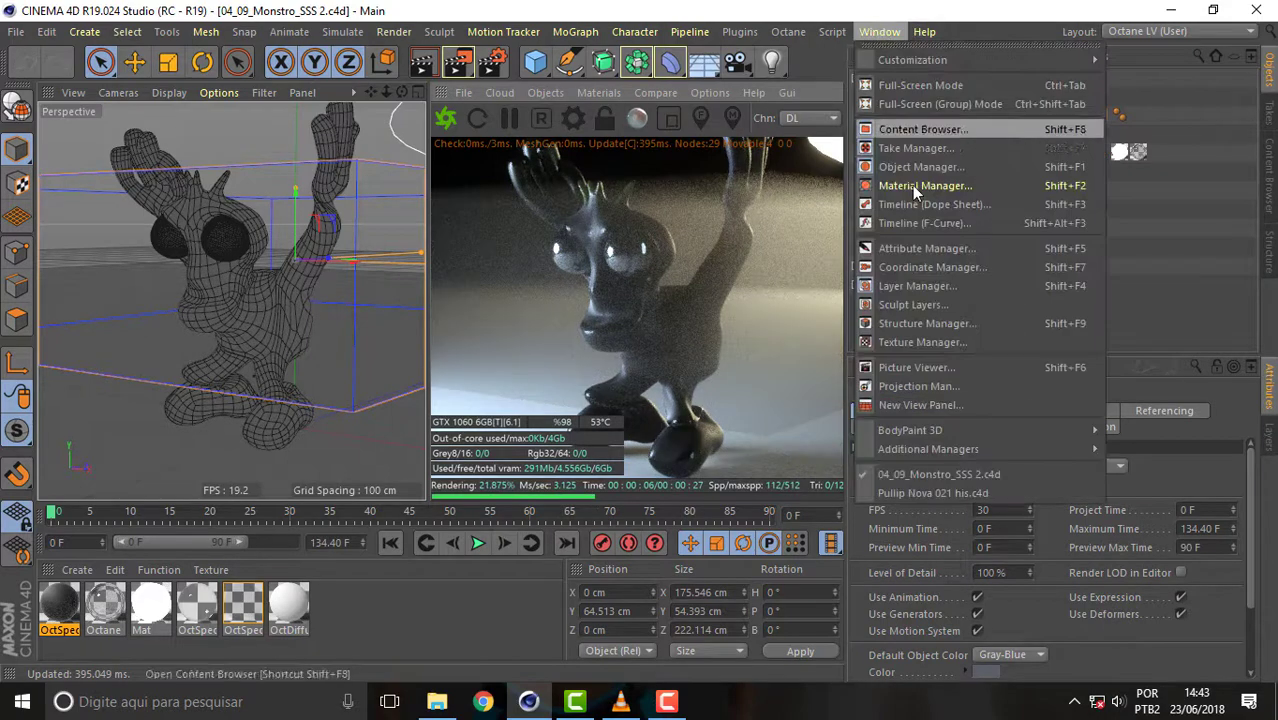
{"action": "left_click", "coordinate": [965, 491]}
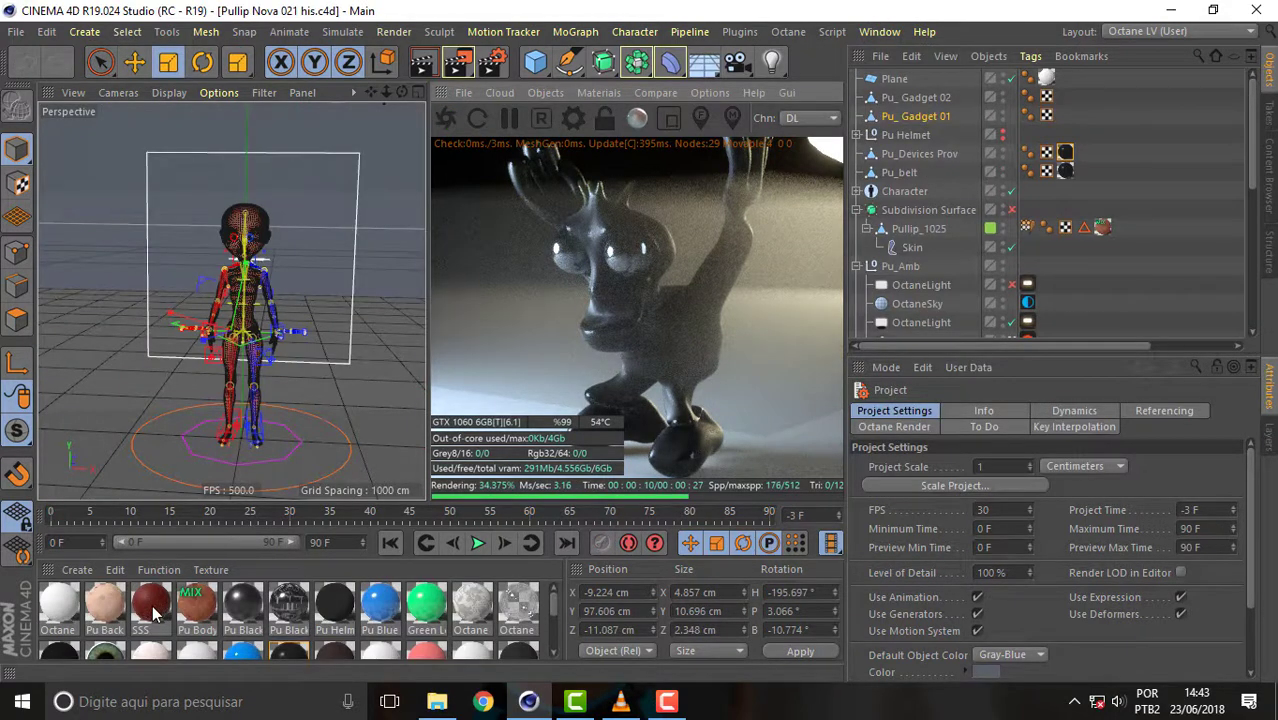
{"action": "left_click", "coordinate": [152, 606]}
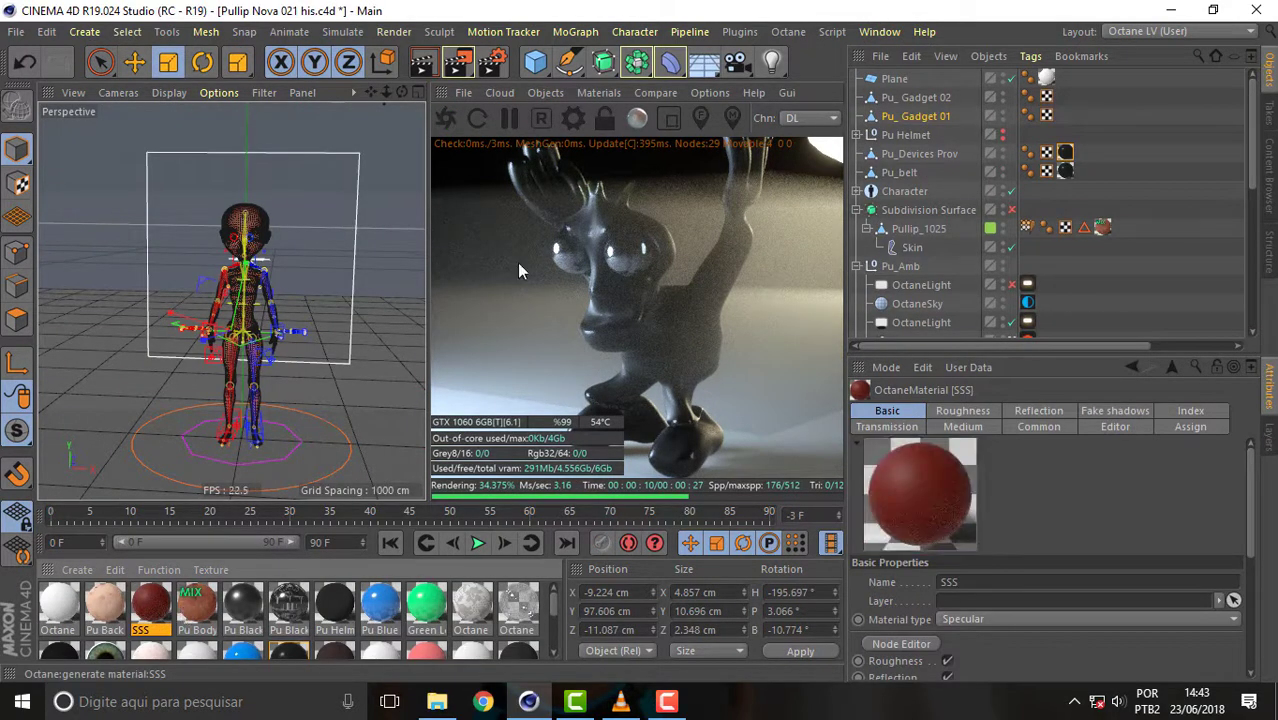
{"action": "left_click", "coordinate": [880, 31]}
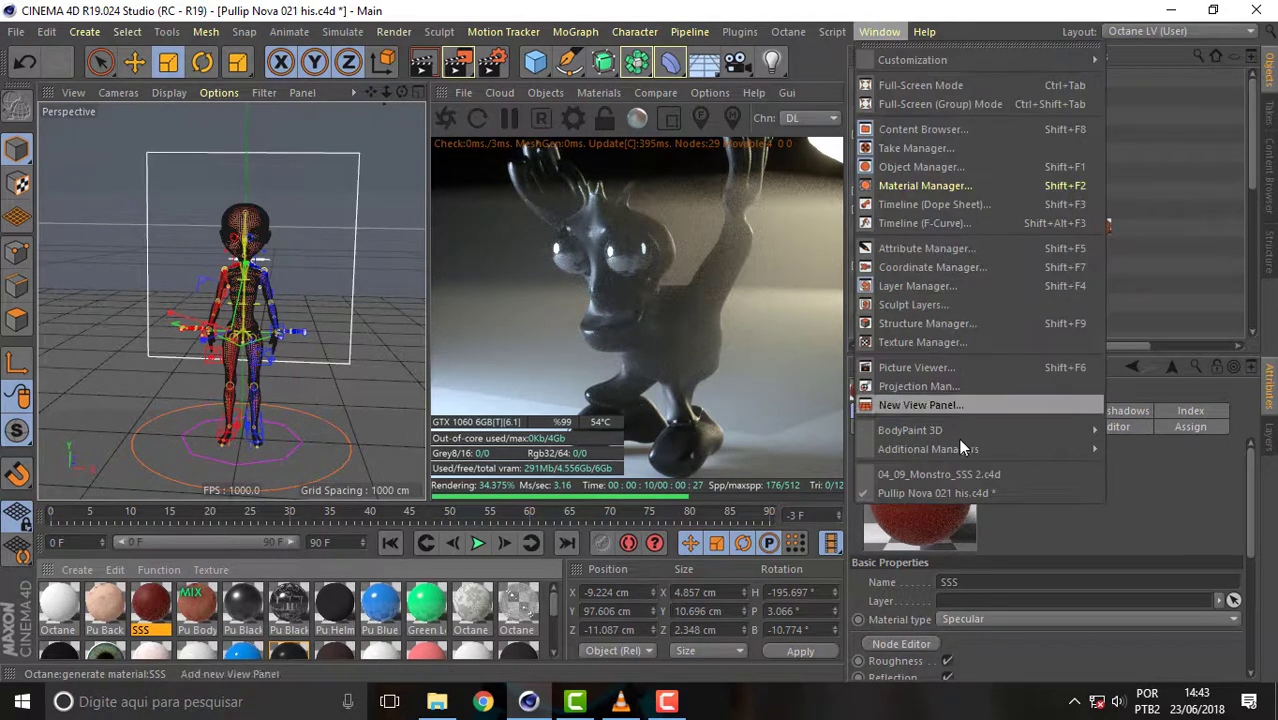
{"action": "left_click", "coordinate": [960, 475]}
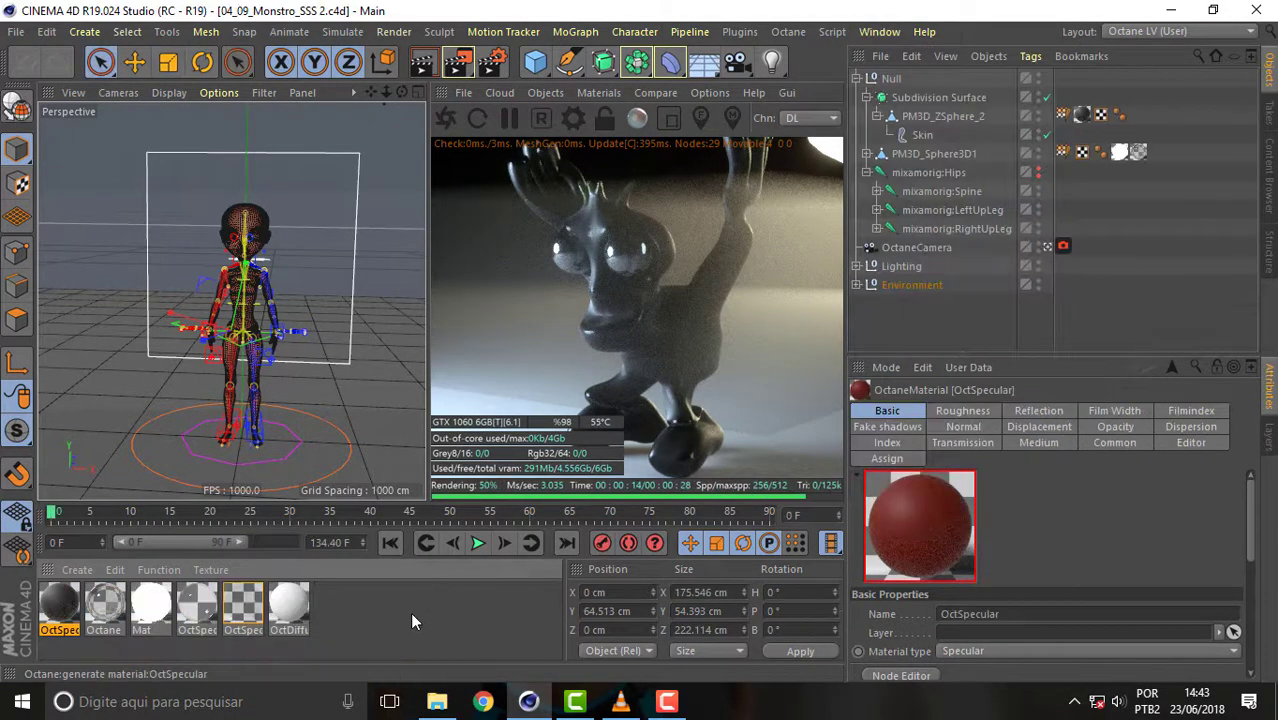
{"action": "key", "text": "ctrl+v"}
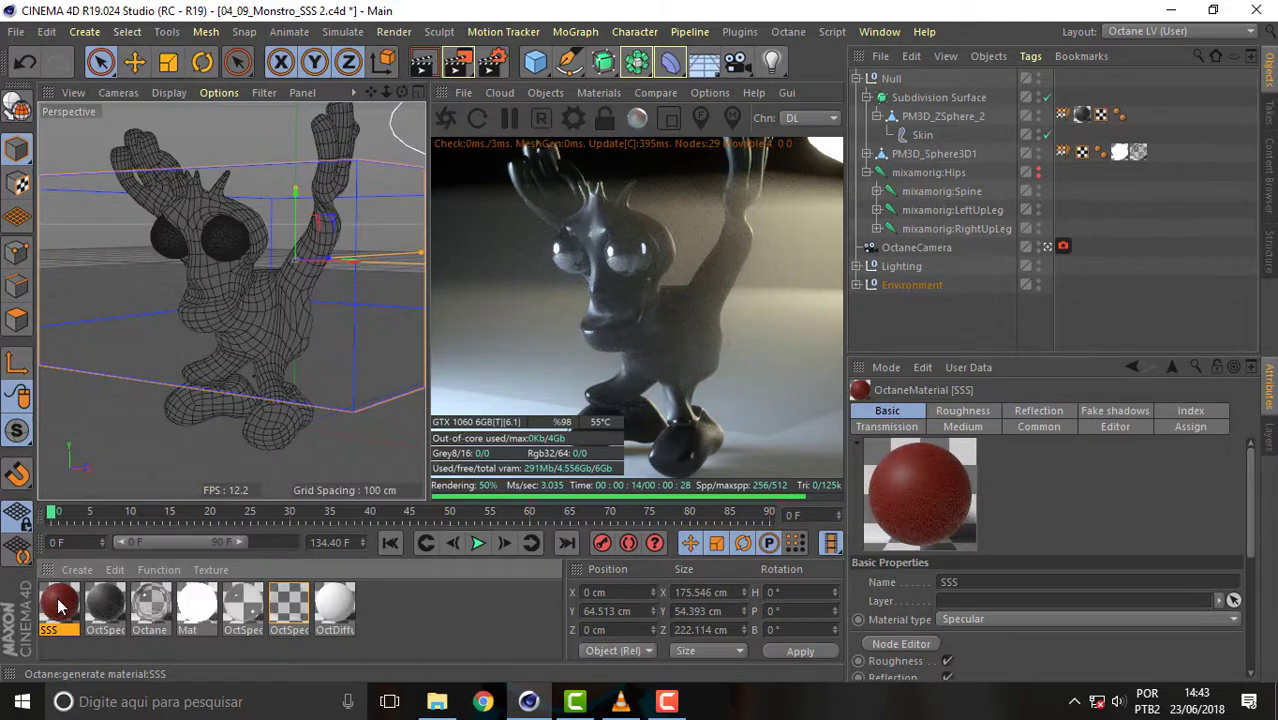
- Open SSS's Scattering Medium shader in the Material Editor, showing Density 20.36989 and Volume Step Length 4
{"action": "double_click", "coordinate": [60, 605]}
{"action": "mouse_move", "coordinate": [565, 44]}
{"action": "left_mouse_down"}
{"action": "mouse_move", "coordinate": [688, 48]}
{"action": "mouse_move", "coordinate": [738, 30]}
{"action": "left_mouse_up"}
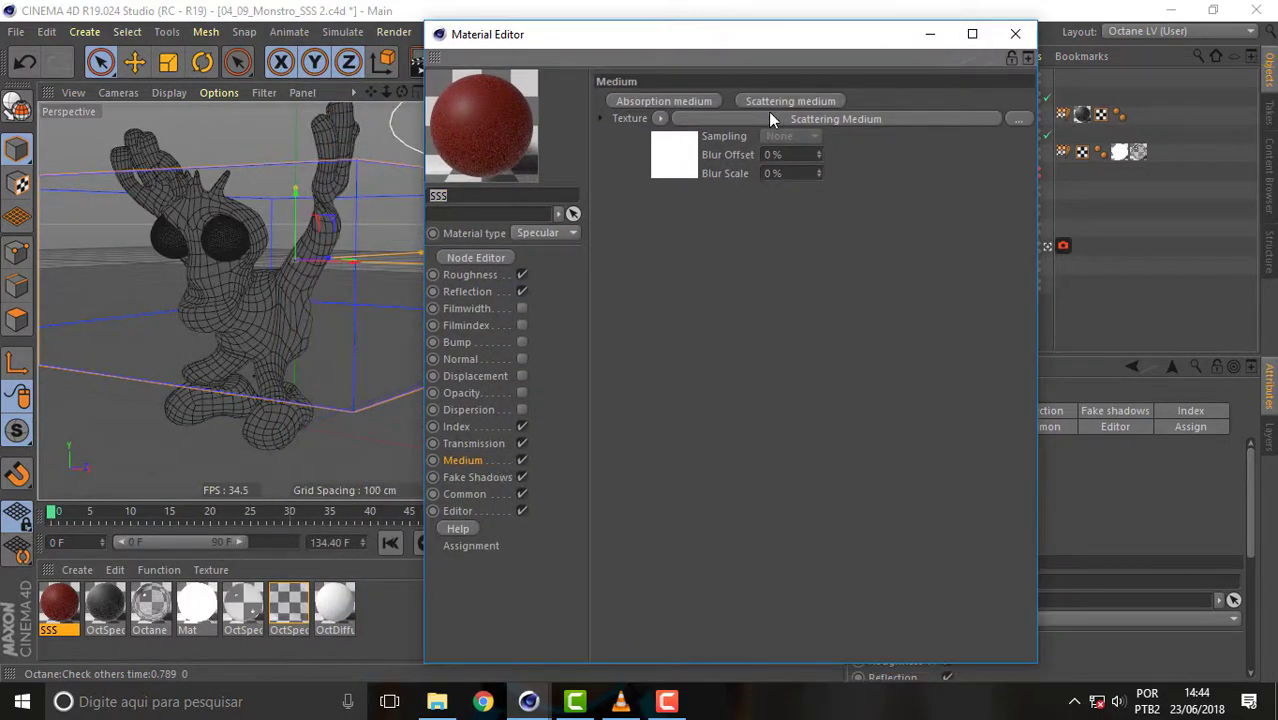
{"action": "left_click", "coordinate": [675, 150]}
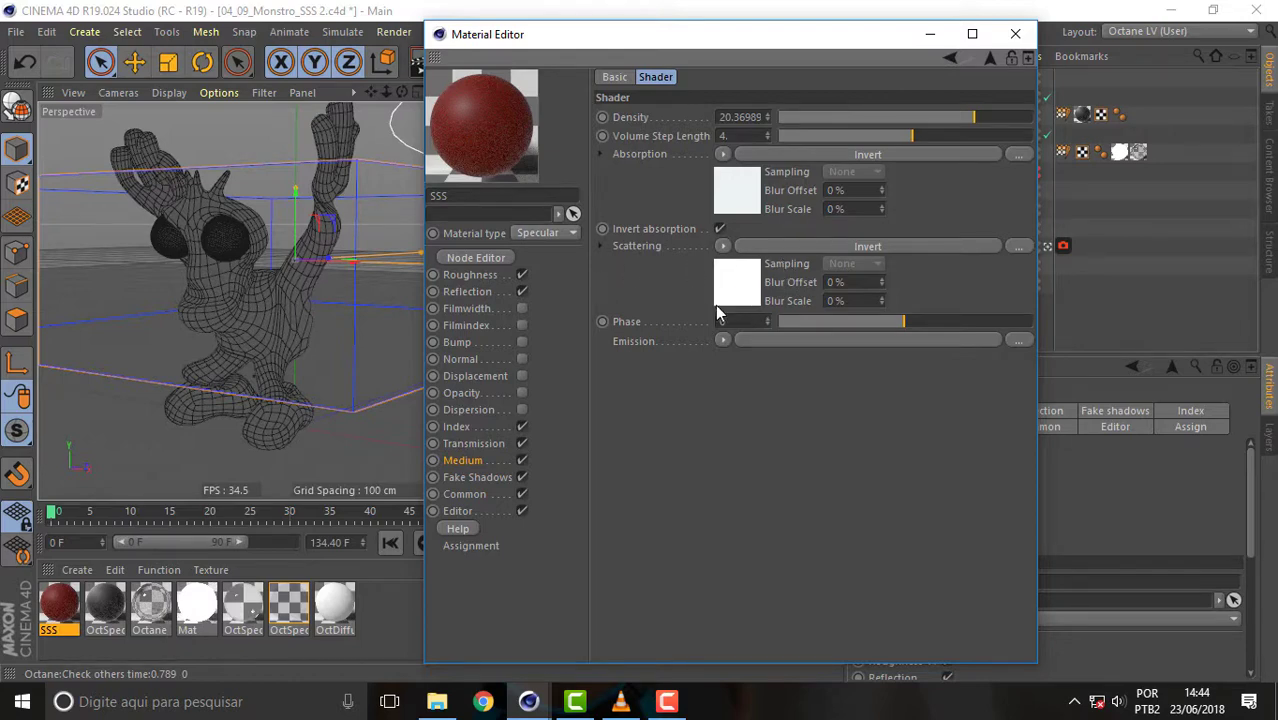
{"action": "mouse_move", "coordinate": [826, 42]}
{"action": "left_mouse_down"}
{"action": "mouse_move", "coordinate": [1044, 251]}
{"action": "mouse_move", "coordinate": [965, 170]}
{"action": "left_mouse_up"}
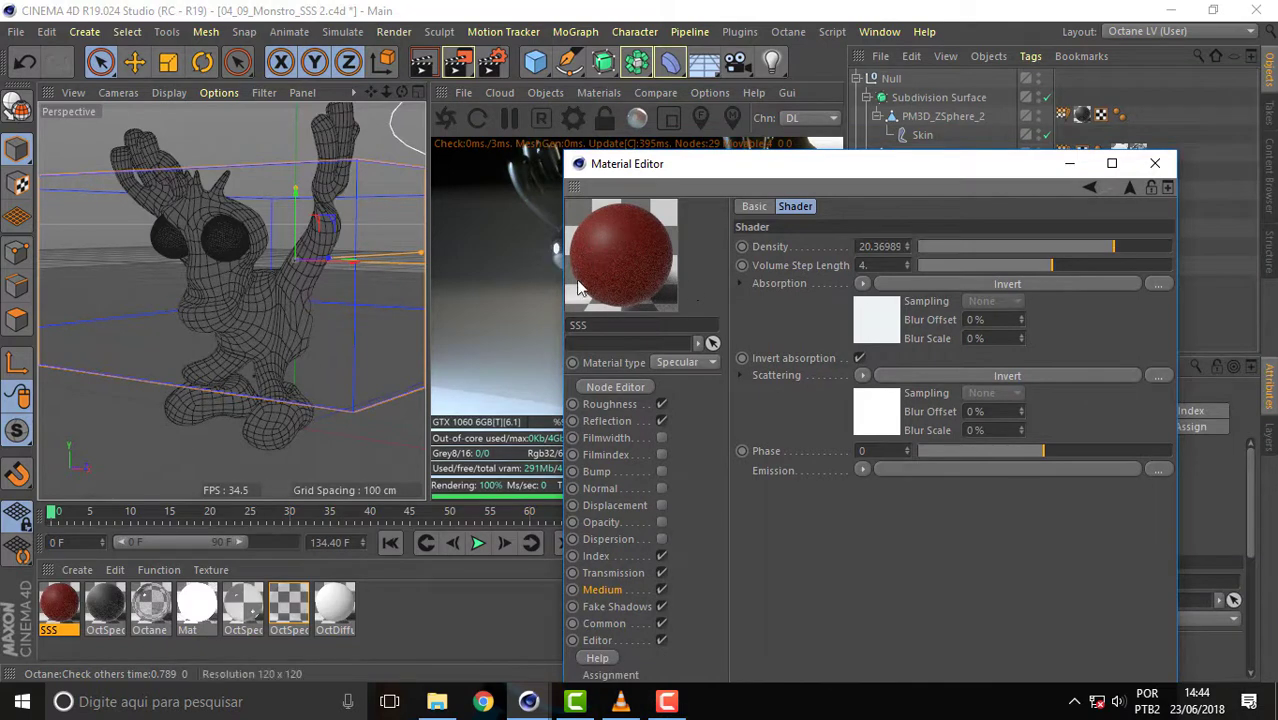
{"action": "mouse_move", "coordinate": [817, 170]}
{"action": "left_mouse_down"}
{"action": "mouse_move", "coordinate": [1045, 170]}
{"action": "mouse_move", "coordinate": [1051, 157]}
{"action": "left_mouse_up"}
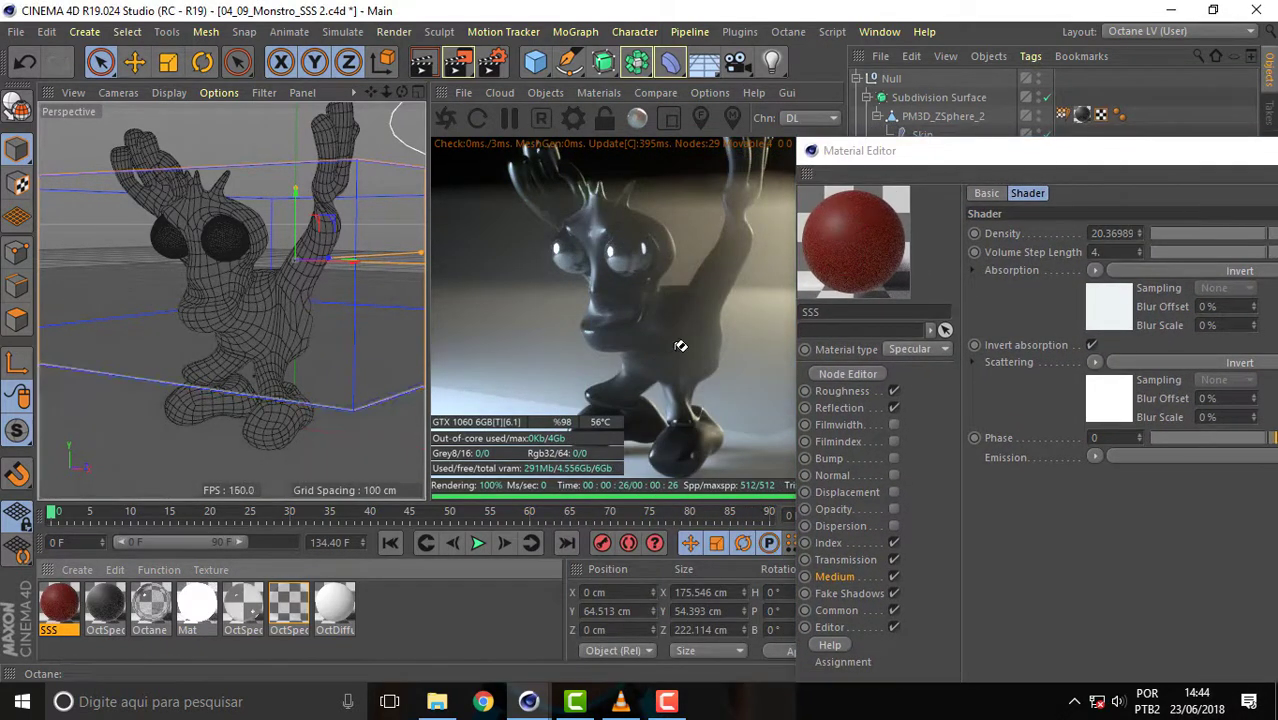
{"action": "scroll", "coordinate": [697, 355], "scroll_direction": "up", "scroll_amount": 5}
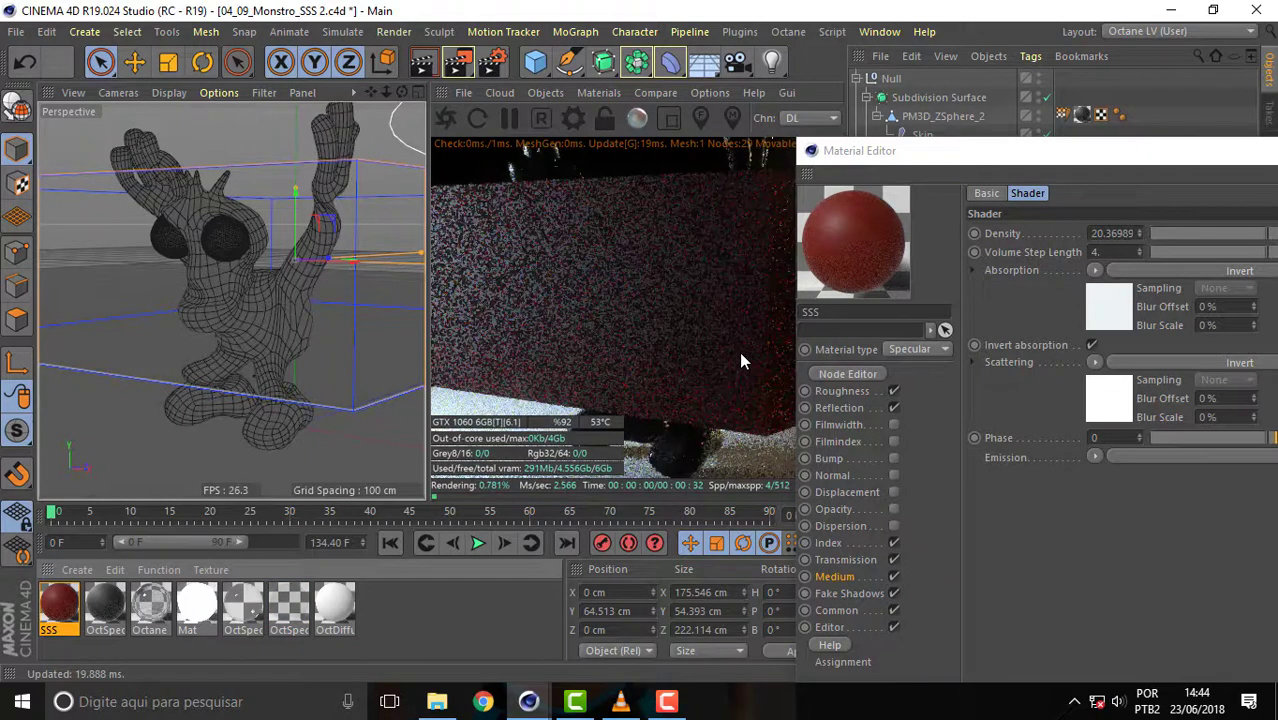
{"action": "scroll", "coordinate": [739, 351], "scroll_direction": "down", "scroll_amount": 5}
{"action": "left_click_drag", "start_coordinate": [885, 154], "coordinate": [887, 221]}
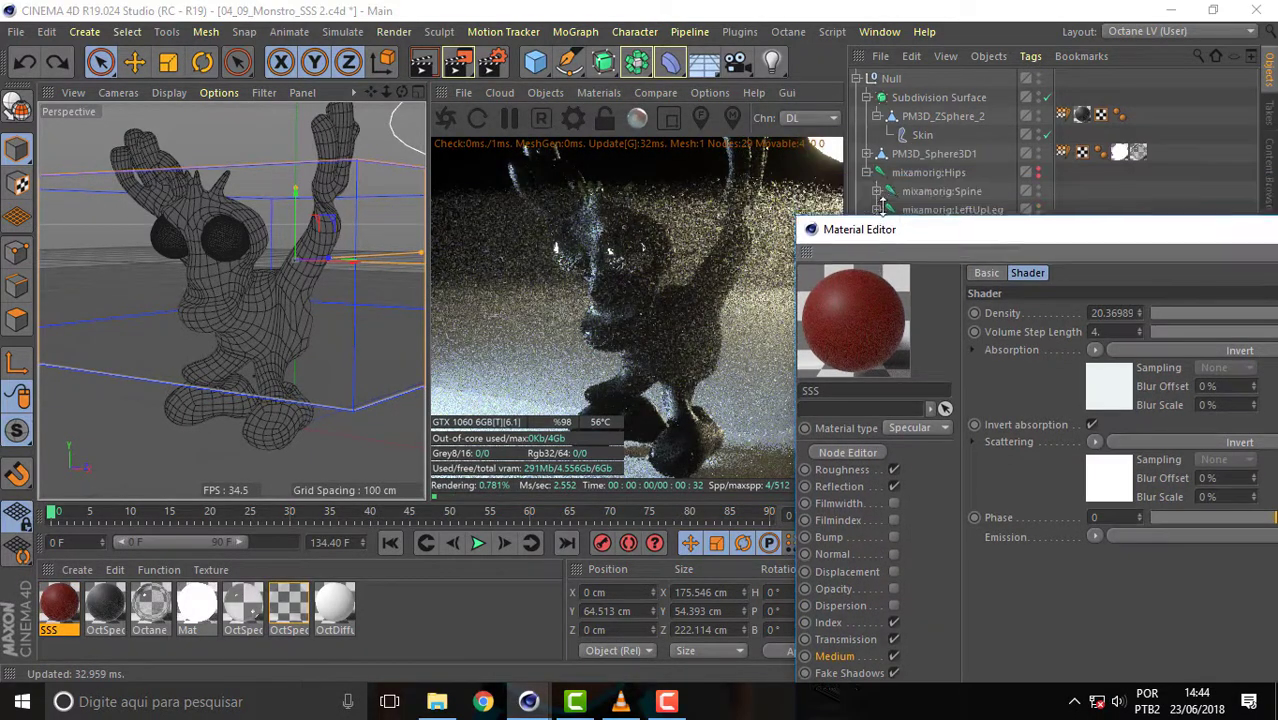
{"action": "left_click_drag", "start_coordinate": [966, 221], "coordinate": [767, 252]}
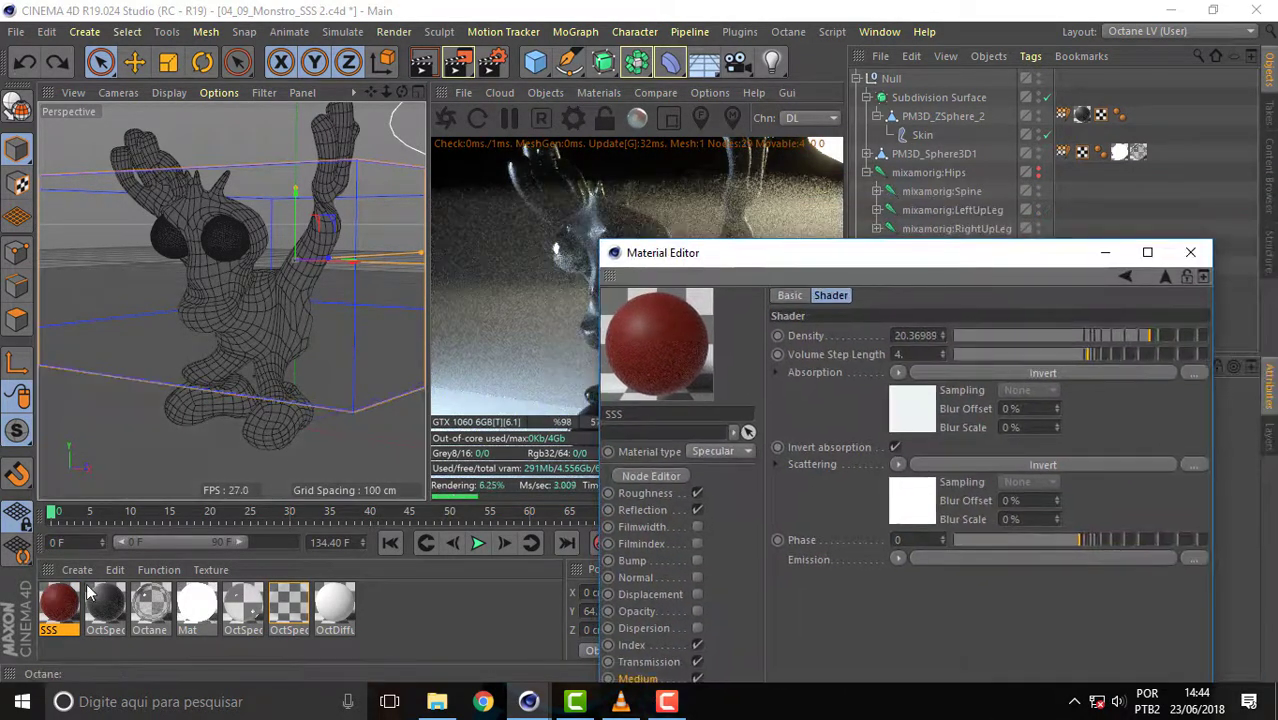
{"action": "left_click", "coordinate": [542, 400]}
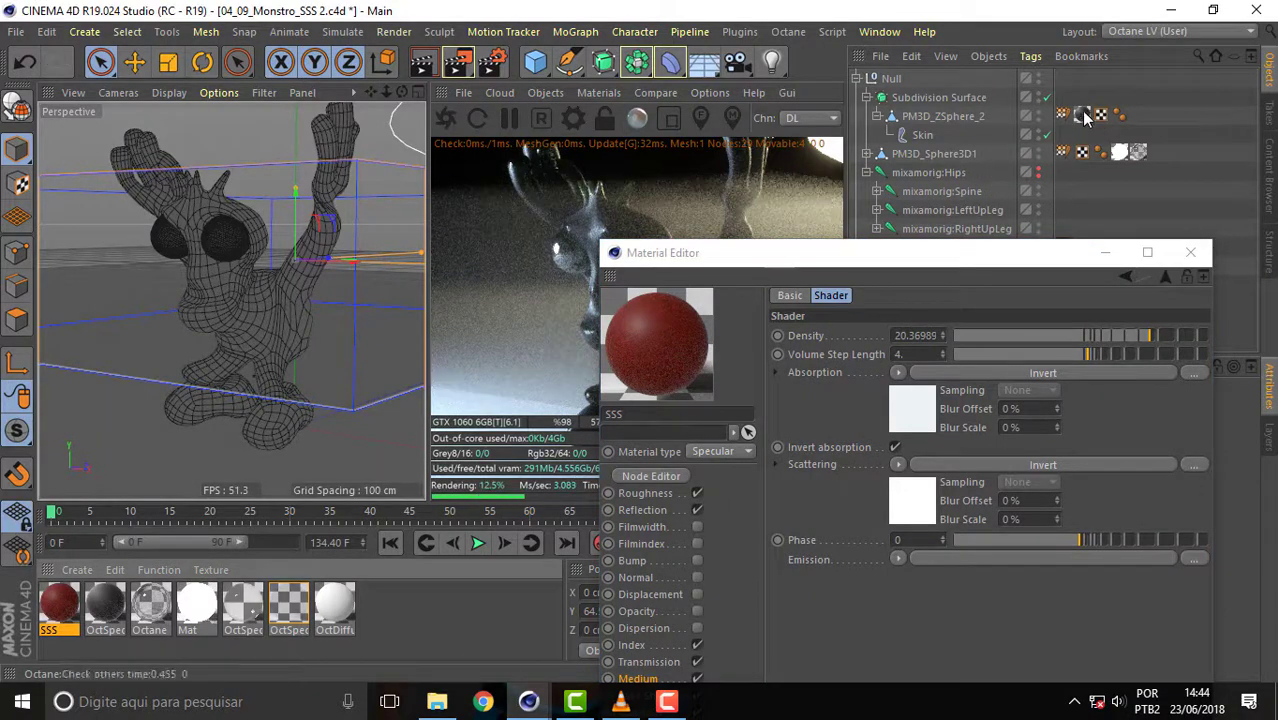
- Lower the SSS medium's Density to 0.00753 and Volume Step Length to 0.091232
{"action": "mouse_move", "coordinate": [745, 253]}
{"action": "left_mouse_down"}
{"action": "mouse_move", "coordinate": [995, 183]}
{"action": "mouse_move", "coordinate": [843, 156]}
{"action": "left_mouse_up"}
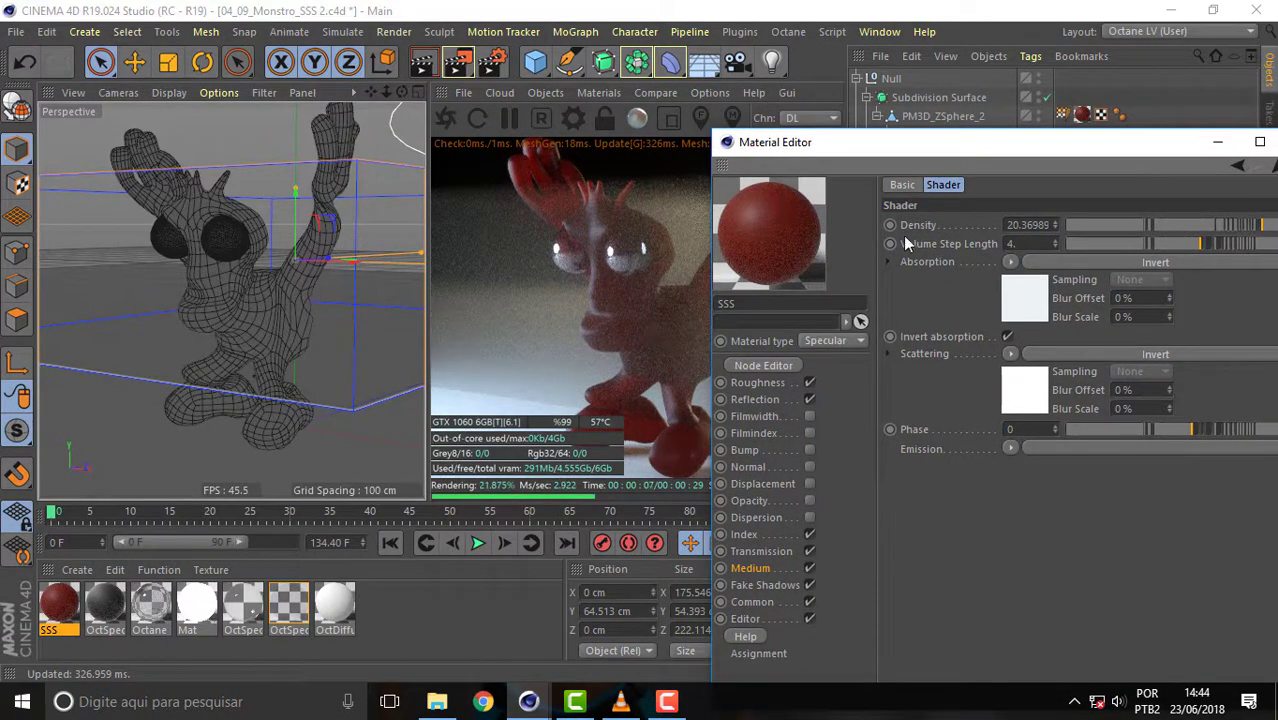
{"action": "left_click_drag", "start_coordinate": [1040, 149], "coordinate": [994, 130]}
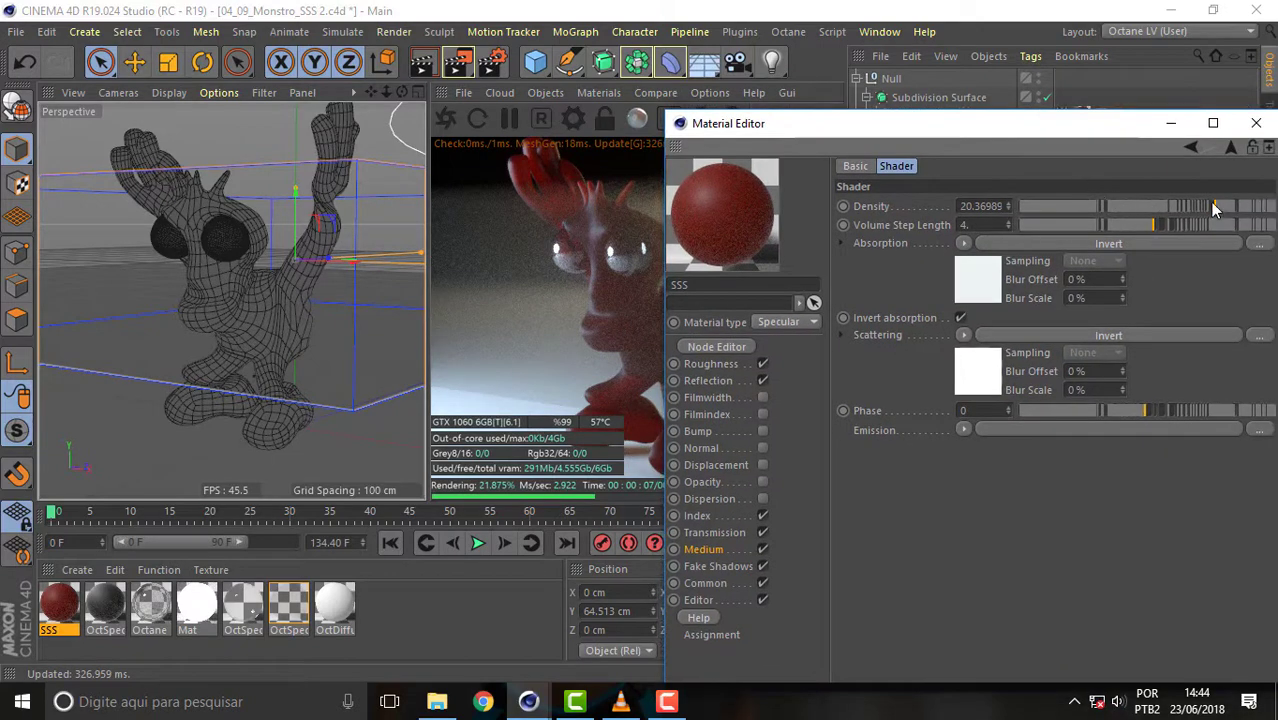
{"action": "left_click_drag", "start_coordinate": [1210, 204], "coordinate": [1088, 208]}
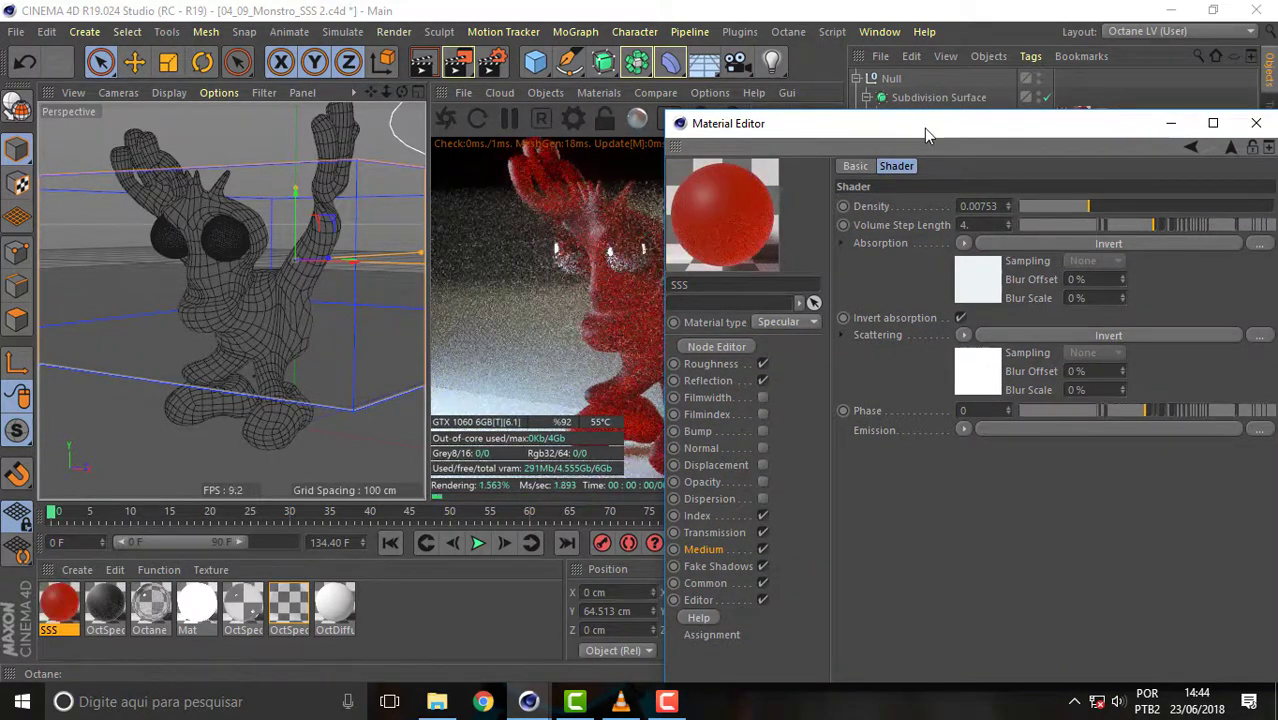
{"action": "mouse_move", "coordinate": [924, 128]}
{"action": "left_mouse_down"}
{"action": "mouse_move", "coordinate": [1013, 119]}
{"action": "mouse_move", "coordinate": [925, 120]}
{"action": "left_mouse_up"}
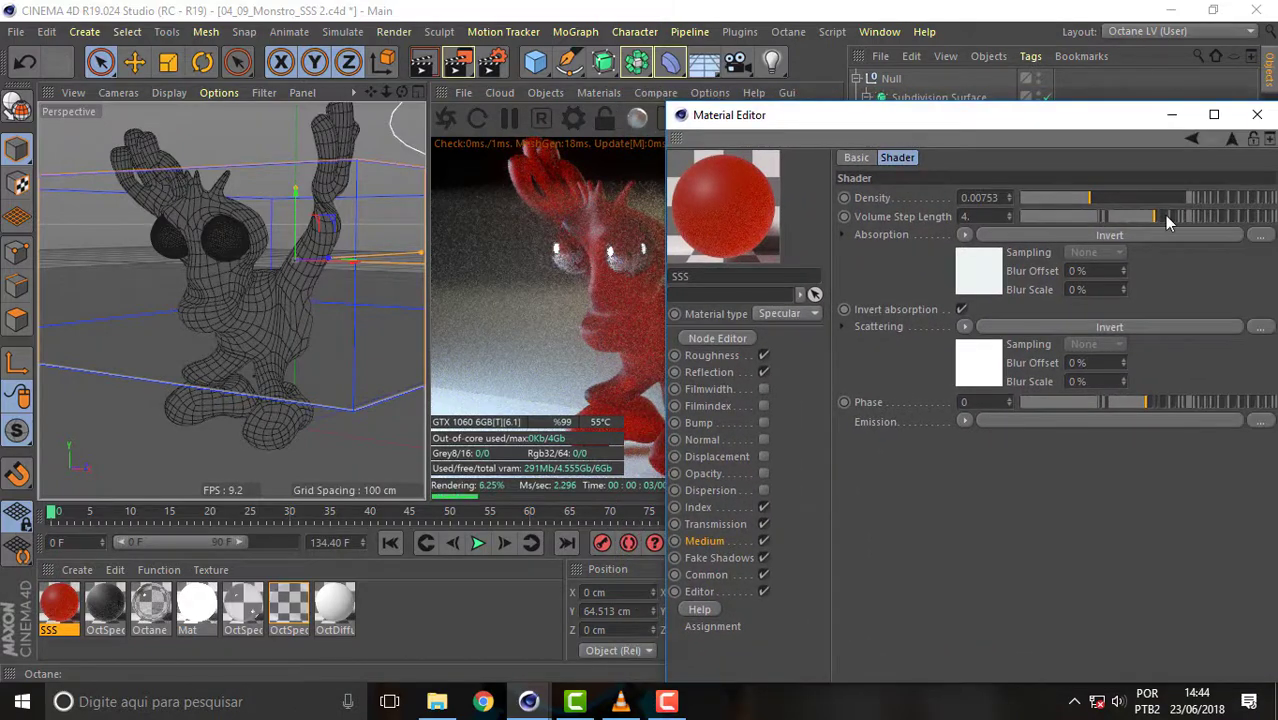
{"action": "left_click_drag", "start_coordinate": [1166, 218], "coordinate": [1068, 222]}
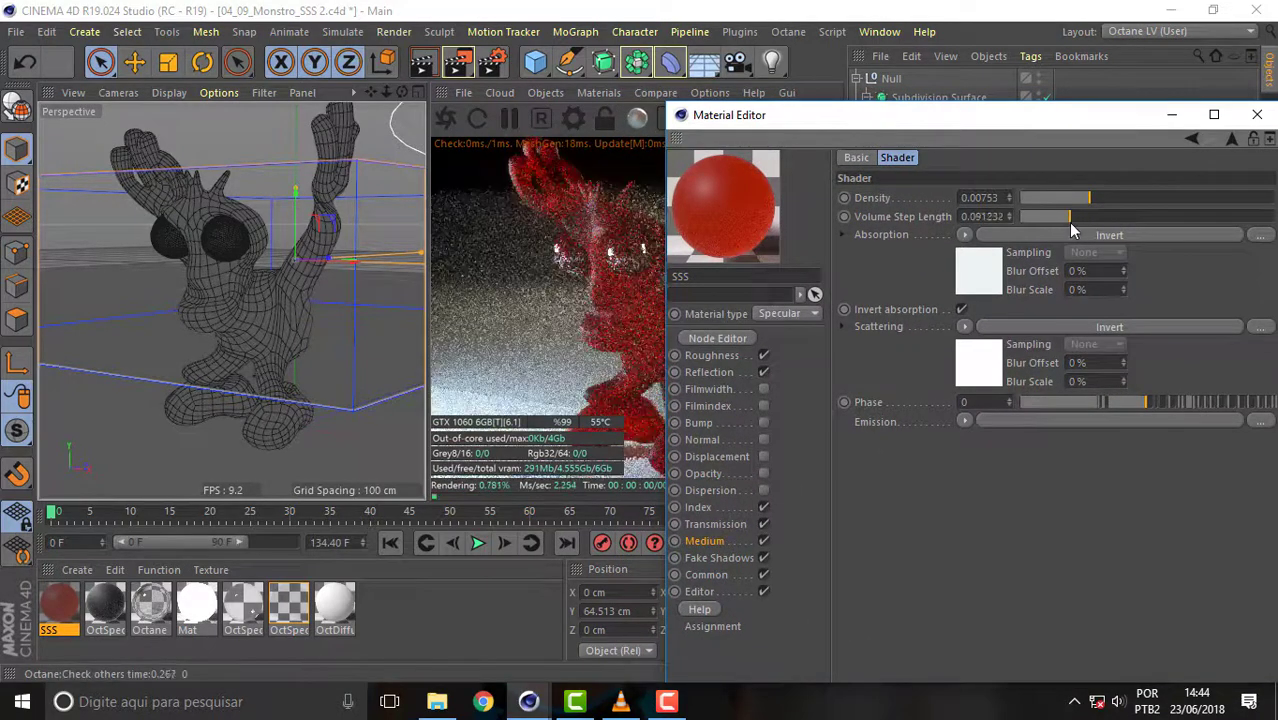
{"action": "left_click_drag", "start_coordinate": [987, 118], "coordinate": [1069, 150]}
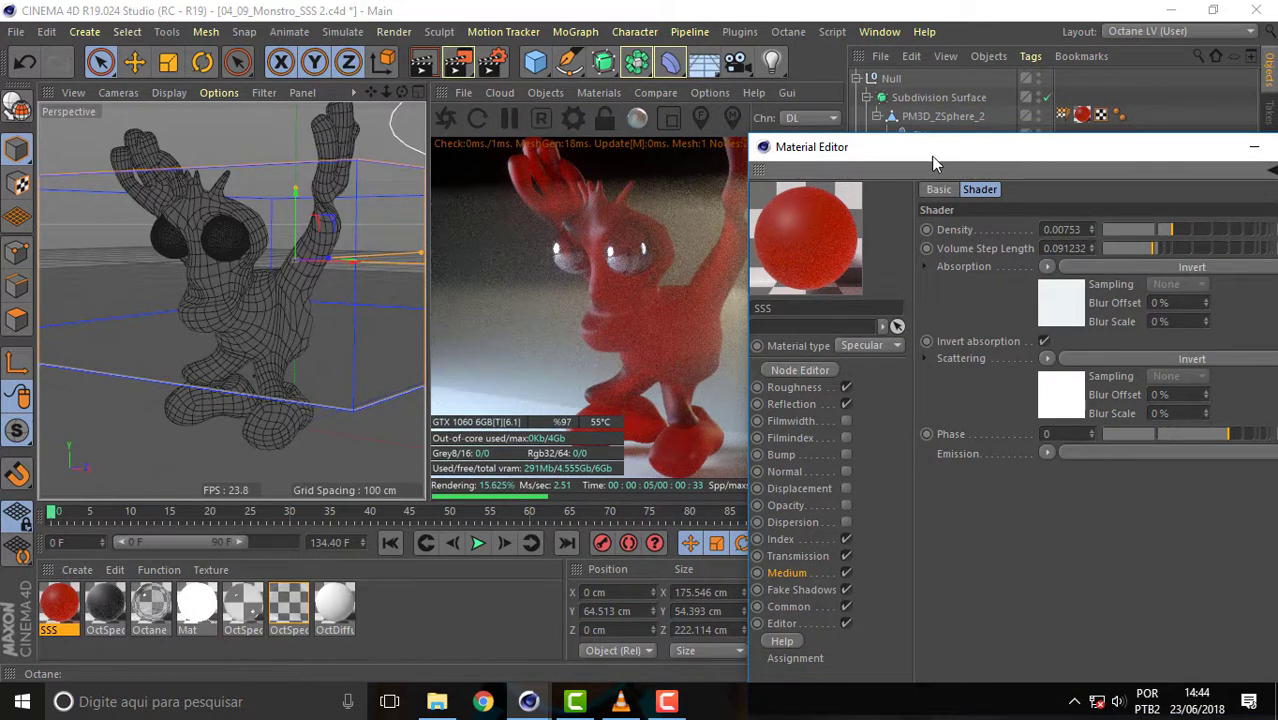
{"action": "mouse_move", "coordinate": [991, 152]}
{"action": "left_mouse_down"}
{"action": "mouse_move", "coordinate": [405, 372]}
{"action": "mouse_move", "coordinate": [412, 328]}
{"action": "left_mouse_up"}
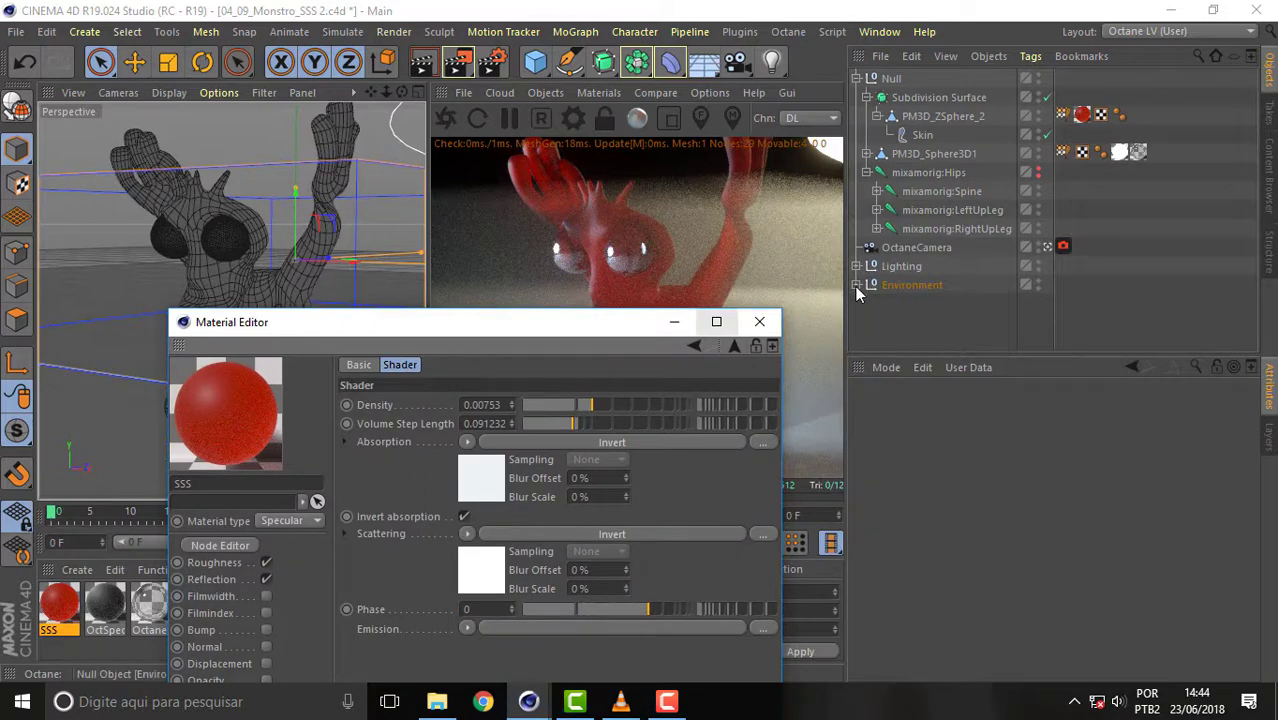
- Hide the Atmosphere object under Environment so the fog stops rendering
{"action": "left_click", "coordinate": [856, 285]}
{"action": "left_click", "coordinate": [898, 303]}
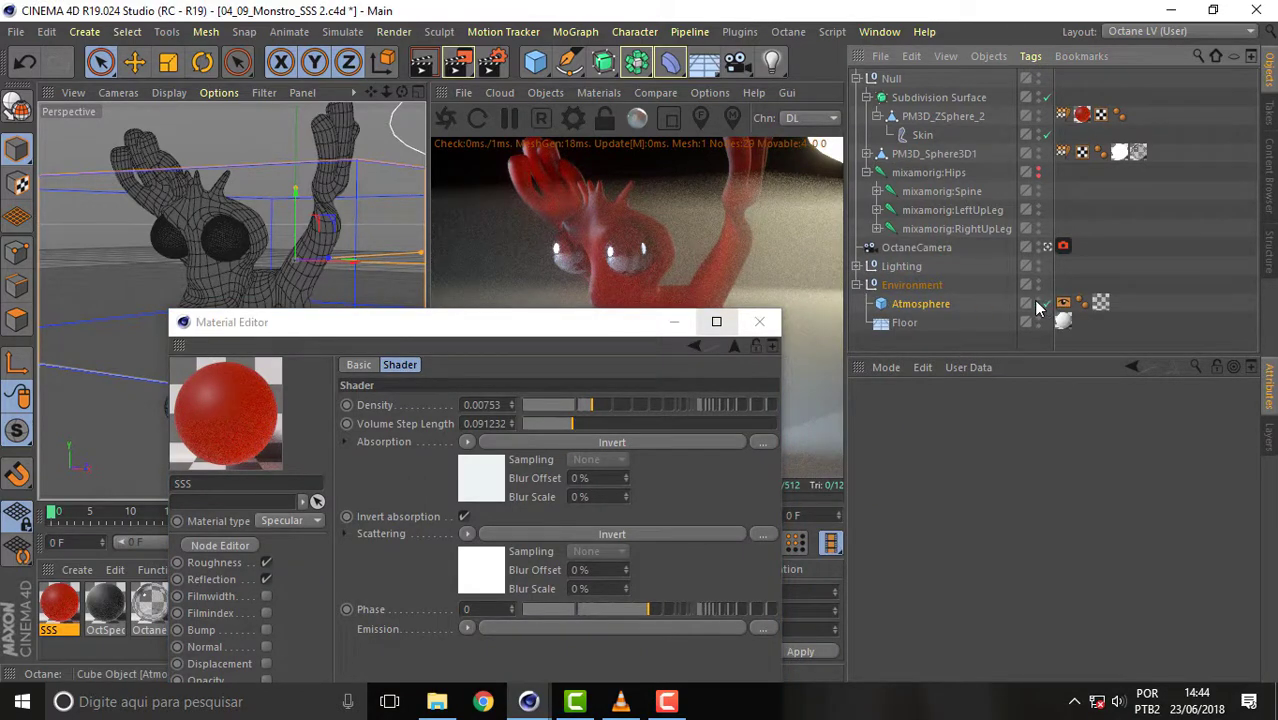
{"action": "left_click", "coordinate": [1039, 306]}
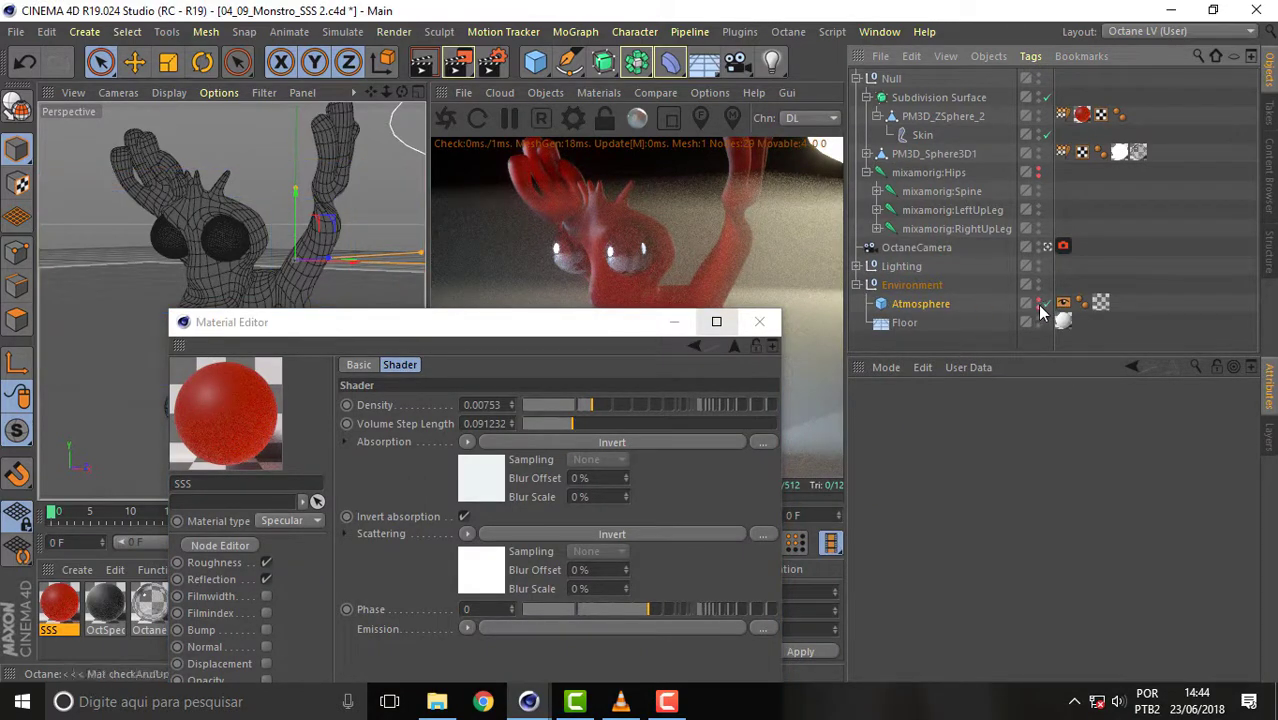
- Close the SSS editor and drag the OctSpecular material onto Subdivision Surface
{"action": "left_click_drag", "start_coordinate": [610, 325], "coordinate": [1140, 172]}
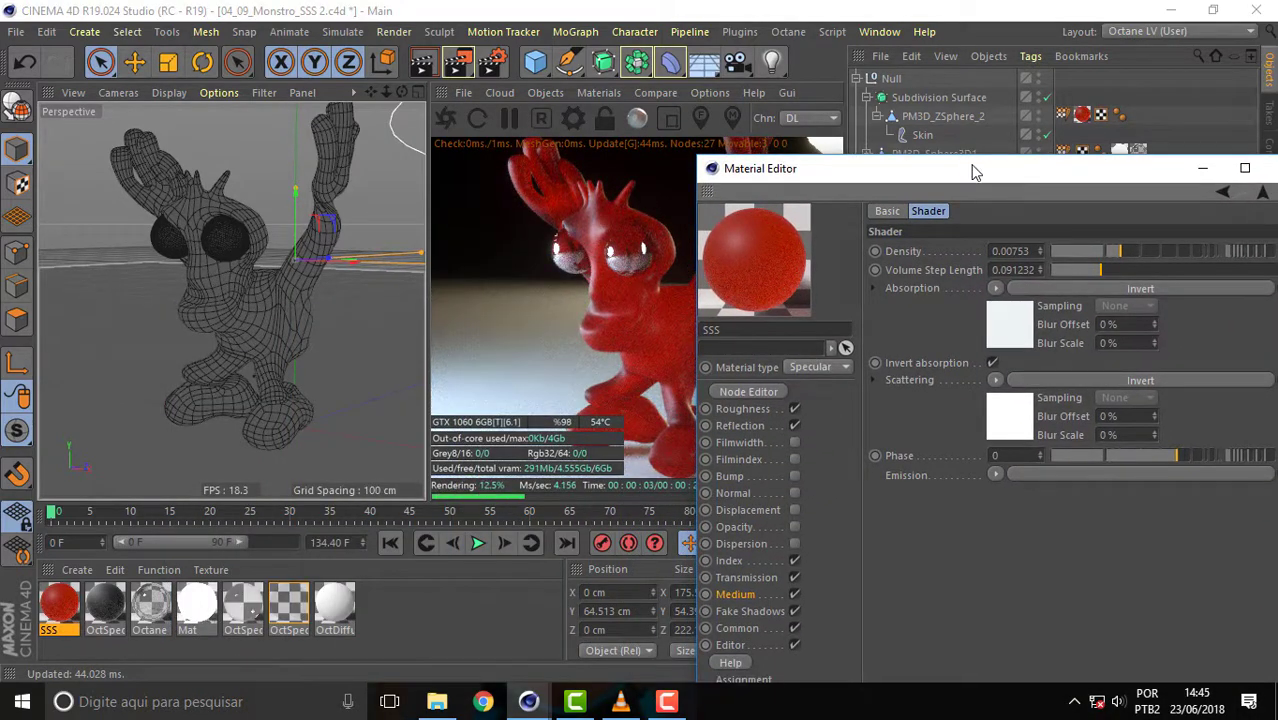
{"action": "mouse_move", "coordinate": [976, 172]}
{"action": "left_mouse_down"}
{"action": "mouse_move", "coordinate": [1062, 455]}
{"action": "mouse_move", "coordinate": [817, 166]}
{"action": "left_mouse_up"}
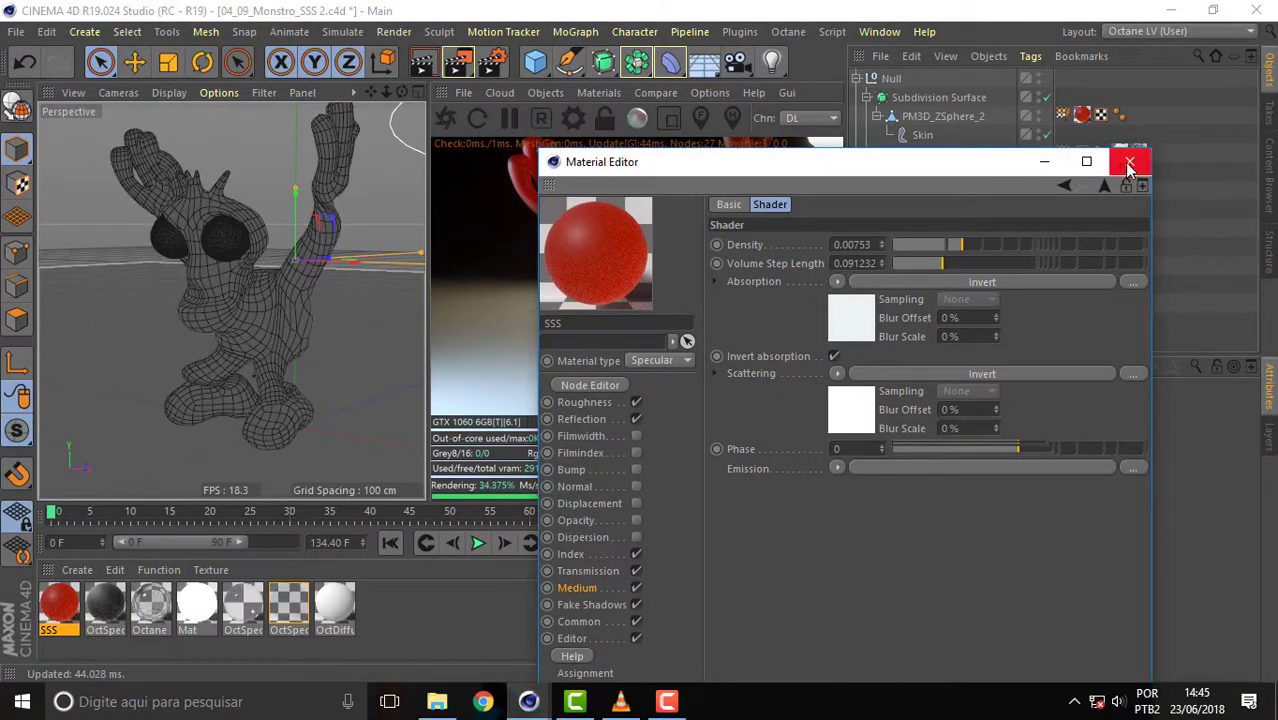
{"action": "left_click", "coordinate": [1129, 161]}
{"action": "double_click", "coordinate": [102, 608]}
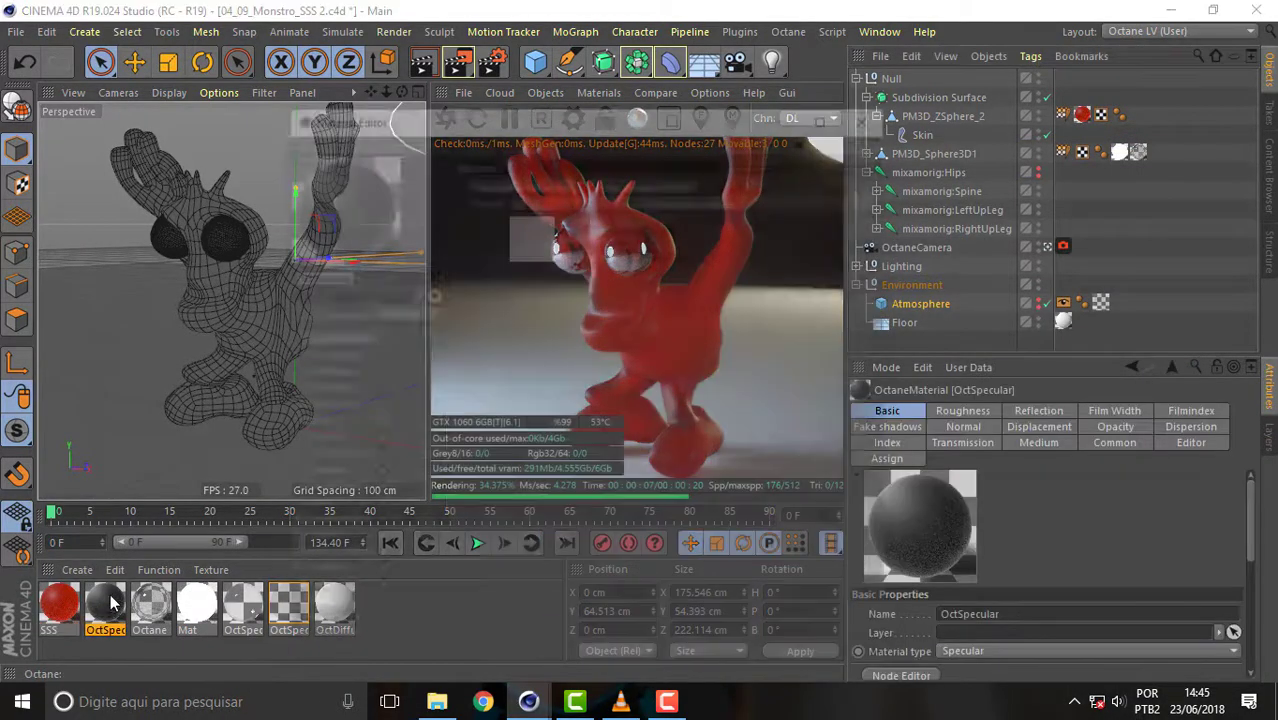
{"action": "left_click", "coordinate": [871, 114]}
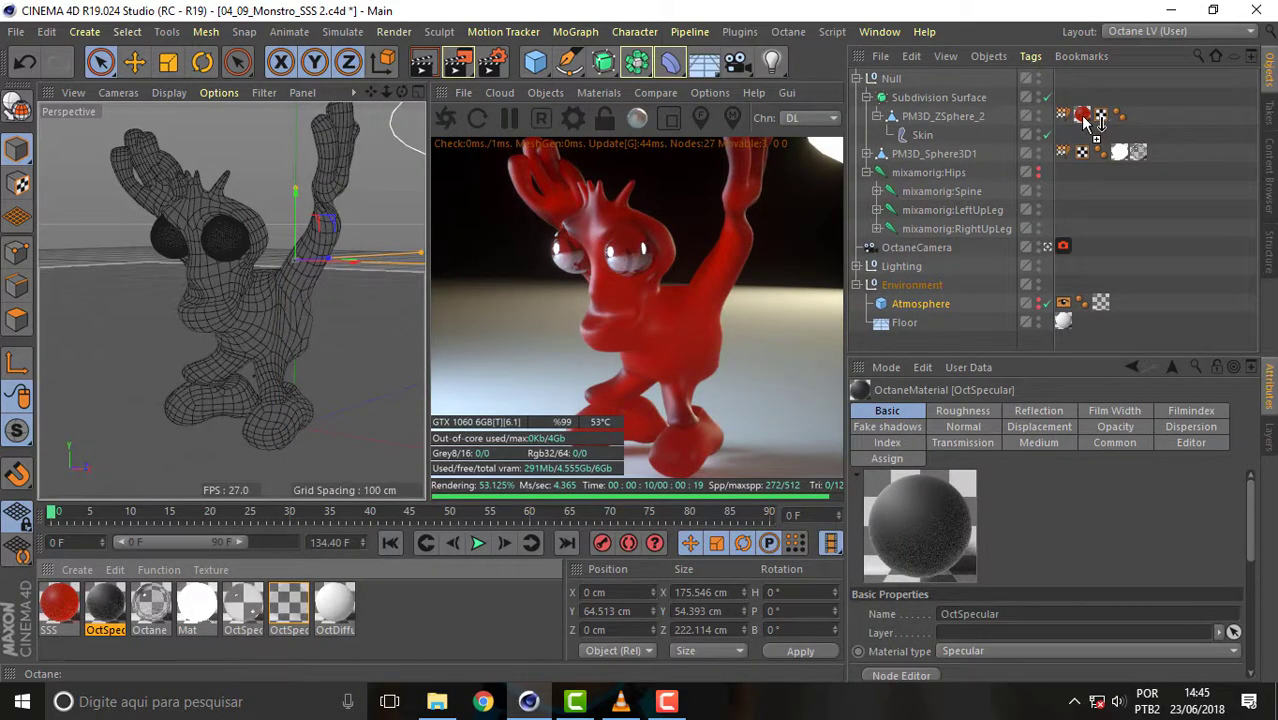
{"action": "left_click_drag", "start_coordinate": [1037, 152], "coordinate": [1084, 117]}
- Remove the Absorption Medium texture from OctSpecular's Medium
{"action": "double_click", "coordinate": [105, 605]}
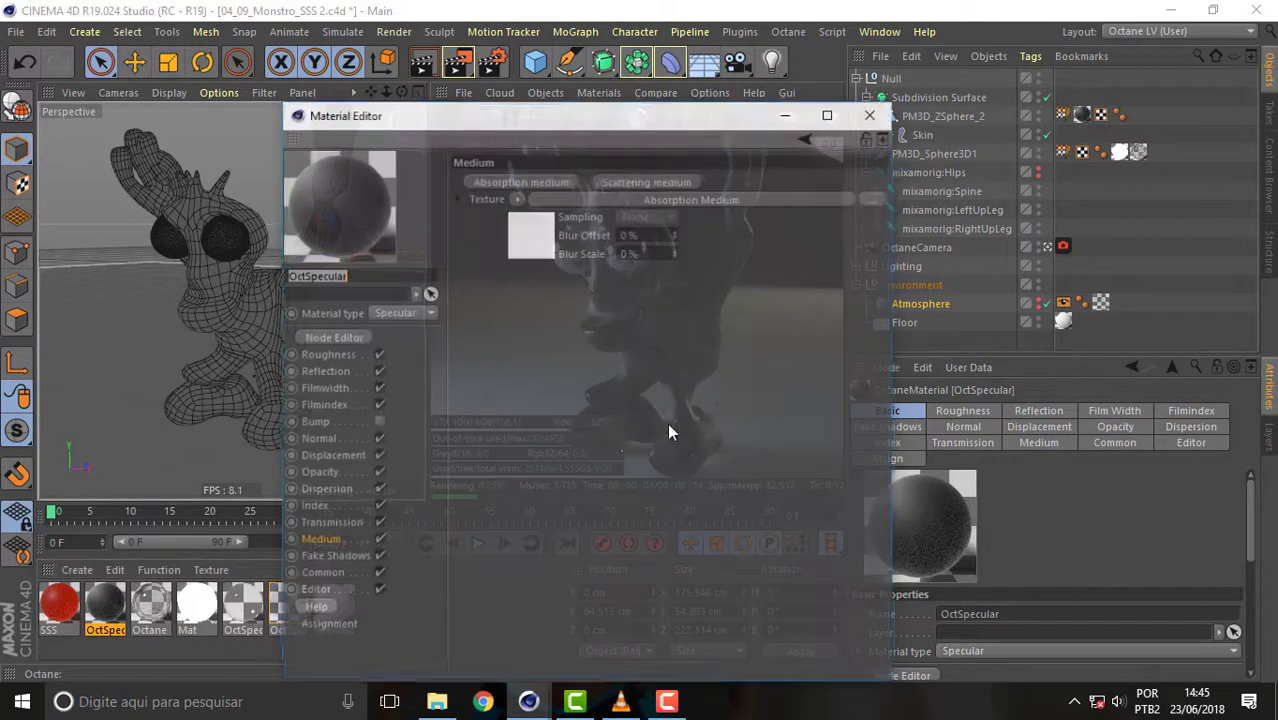
{"action": "left_click_drag", "start_coordinate": [672, 114], "coordinate": [847, 96]}
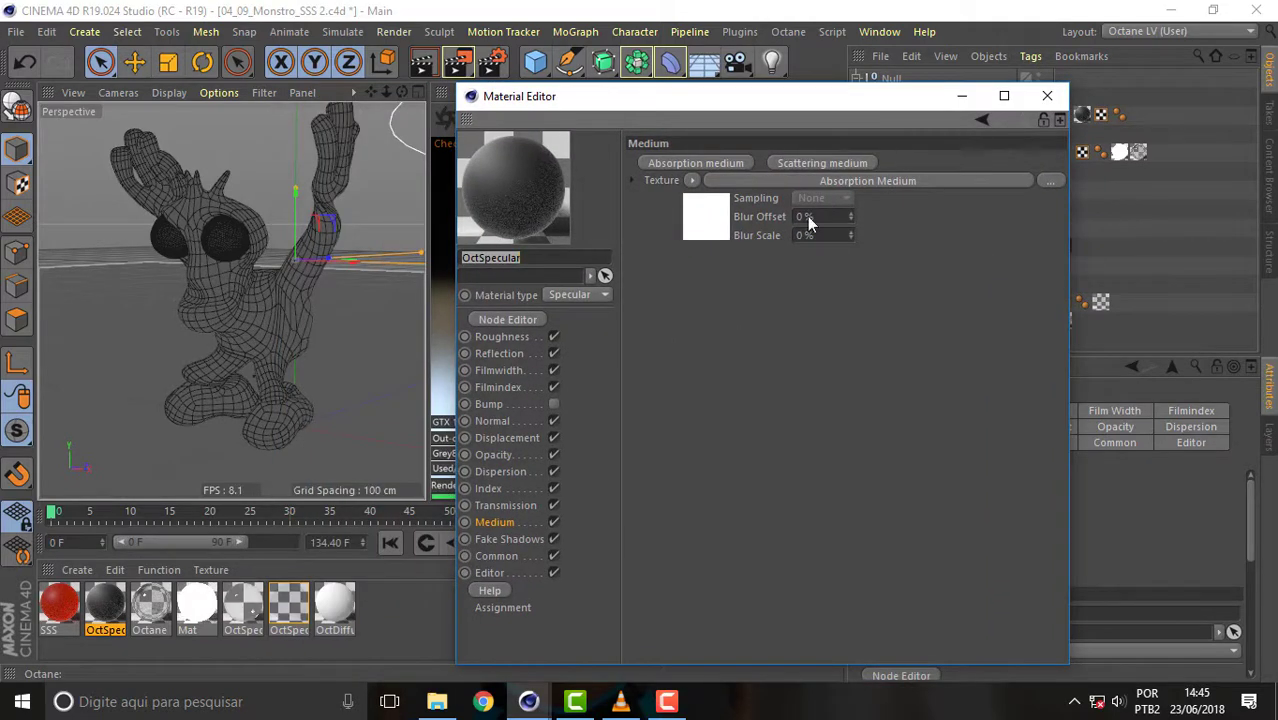
{"action": "left_click", "coordinate": [490, 528]}
{"action": "left_click", "coordinate": [693, 187]}
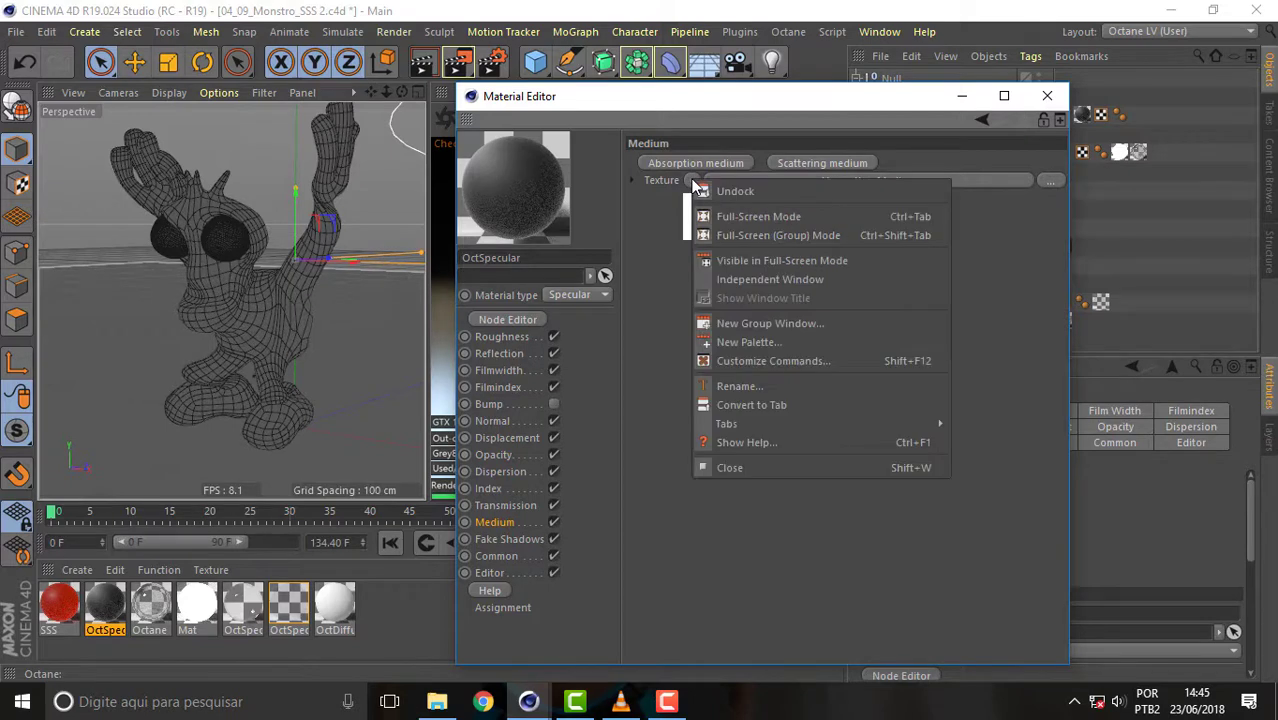
{"action": "left_click", "coordinate": [673, 308]}
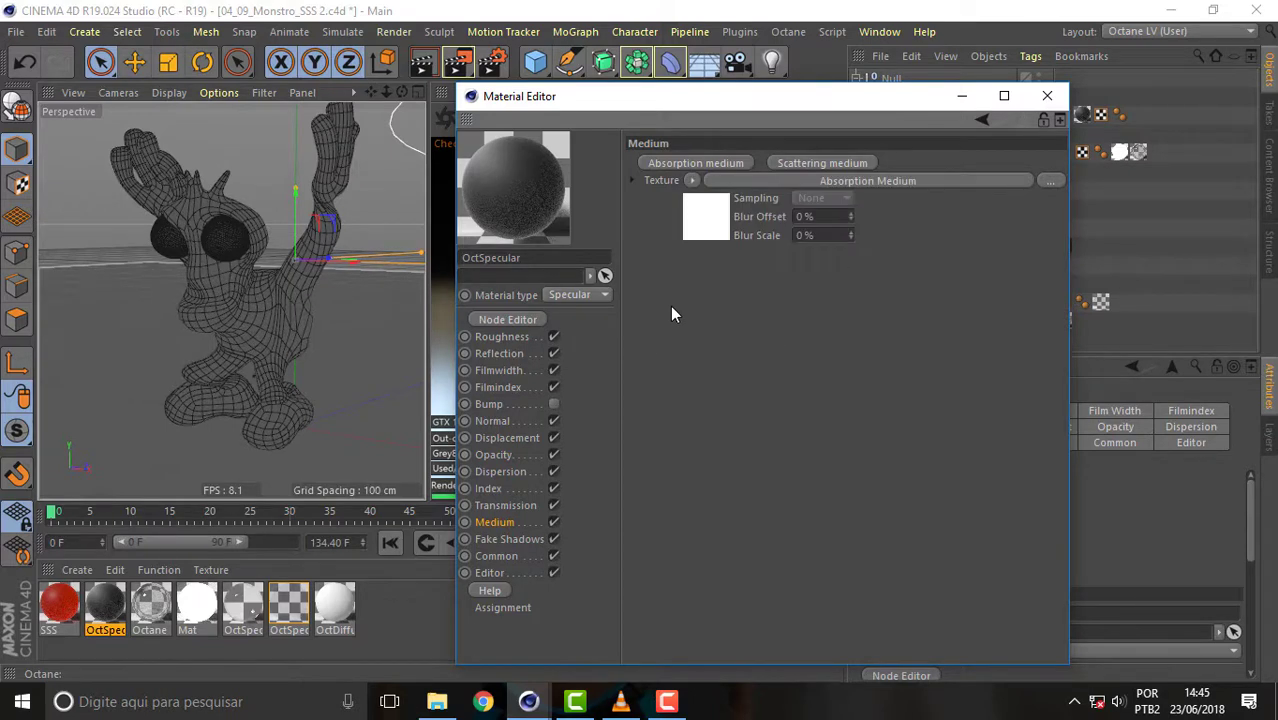
{"action": "left_click", "coordinate": [691, 181]}
{"action": "left_click", "coordinate": [722, 185]}
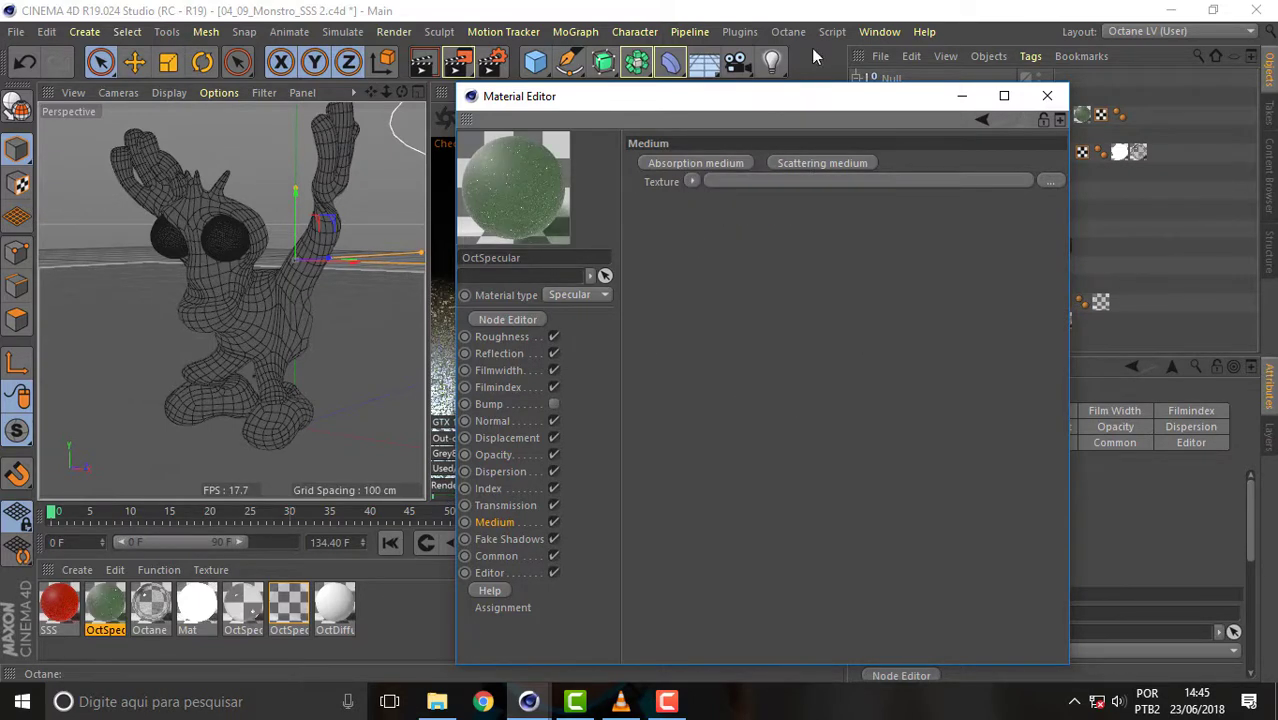
- Switch OctSpecular's Medium to a Scattering Medium and open its settings (Density 100, Step Length 4)
{"action": "mouse_move", "coordinate": [795, 98]}
{"action": "left_mouse_down"}
{"action": "mouse_move", "coordinate": [1145, 199]}
{"action": "mouse_move", "coordinate": [947, 85]}
{"action": "mouse_move", "coordinate": [860, 74]}
{"action": "left_mouse_up"}
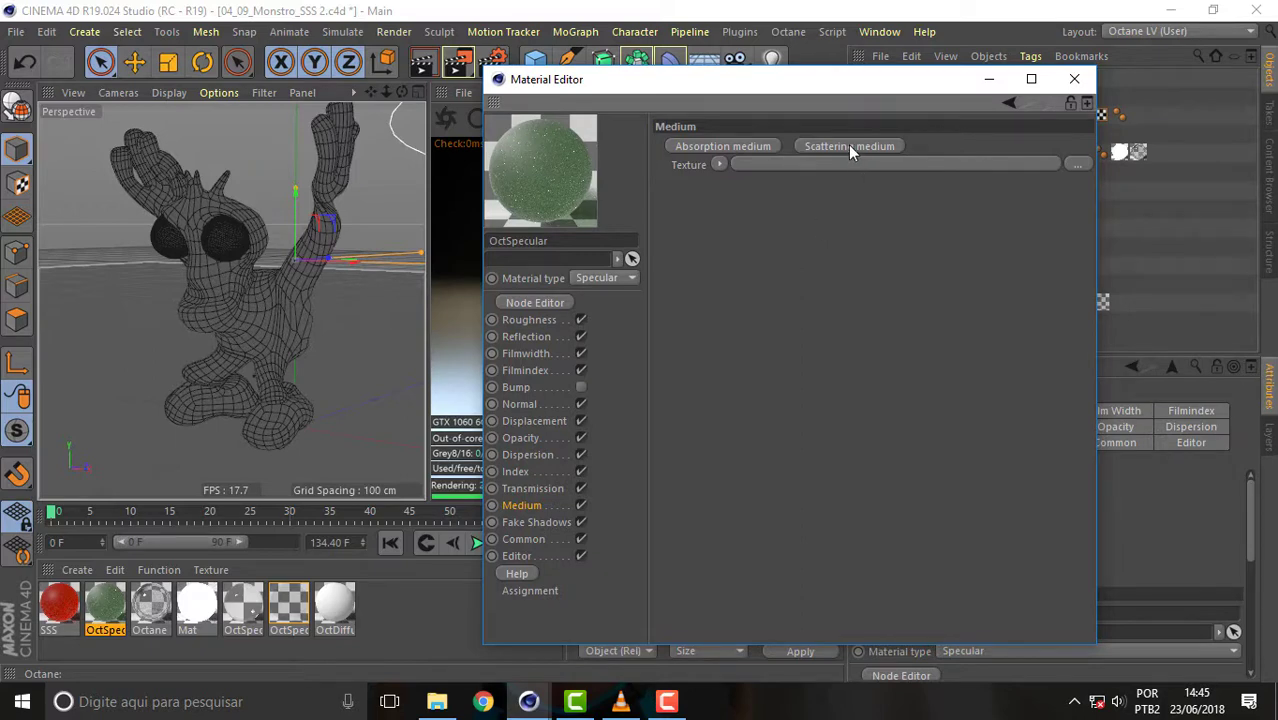
{"action": "left_click", "coordinate": [752, 149]}
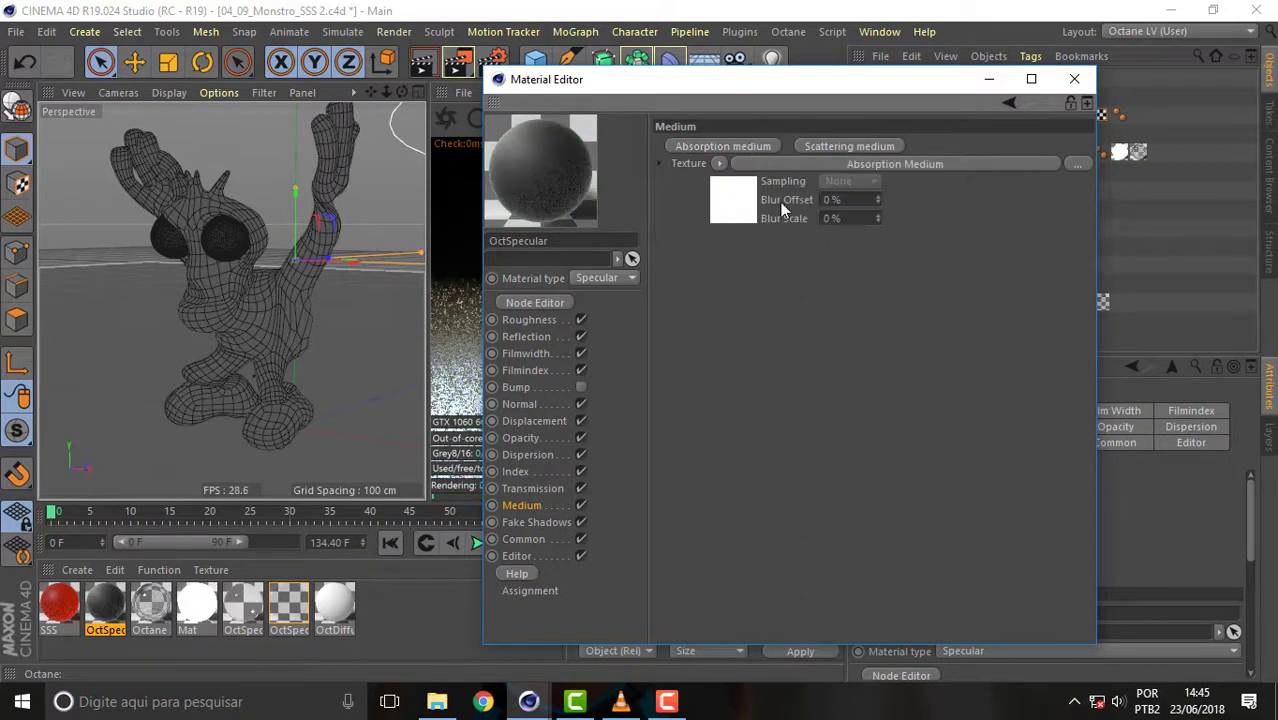
{"action": "left_click", "coordinate": [835, 147]}
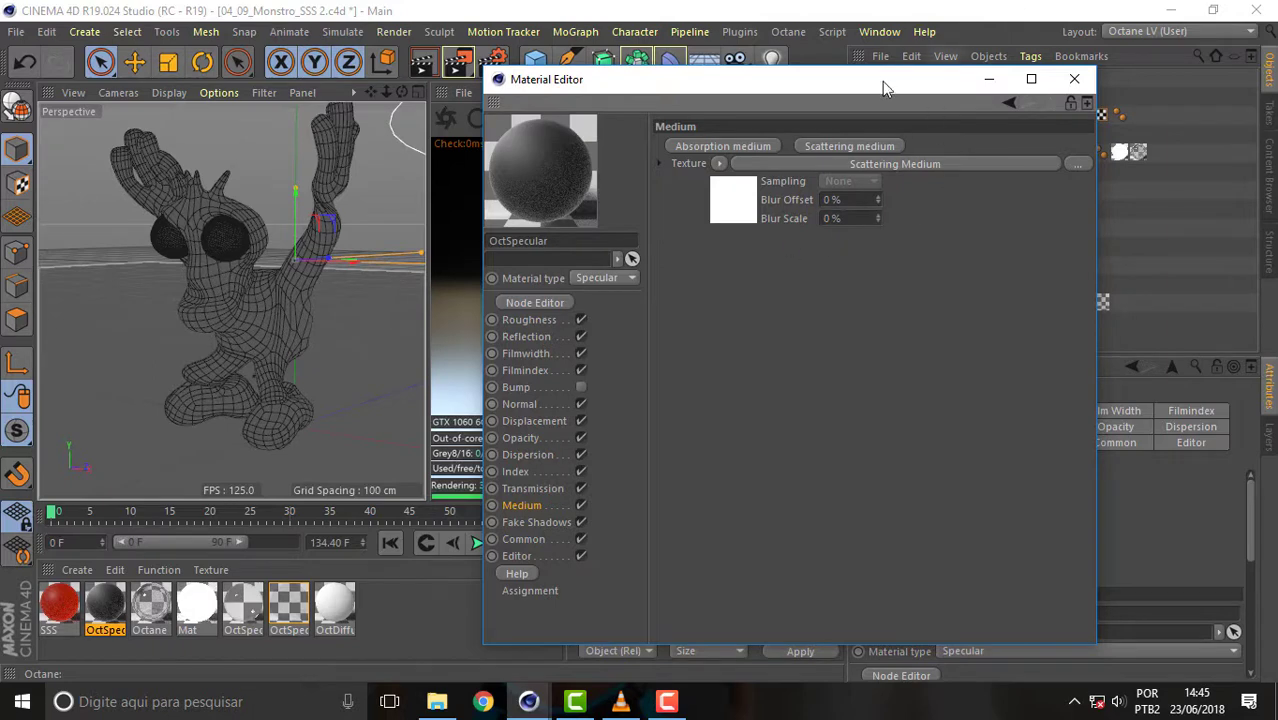
{"action": "mouse_move", "coordinate": [882, 81]}
{"action": "left_mouse_down"}
{"action": "mouse_move", "coordinate": [1054, 77]}
{"action": "mouse_move", "coordinate": [988, 62]}
{"action": "left_mouse_up"}
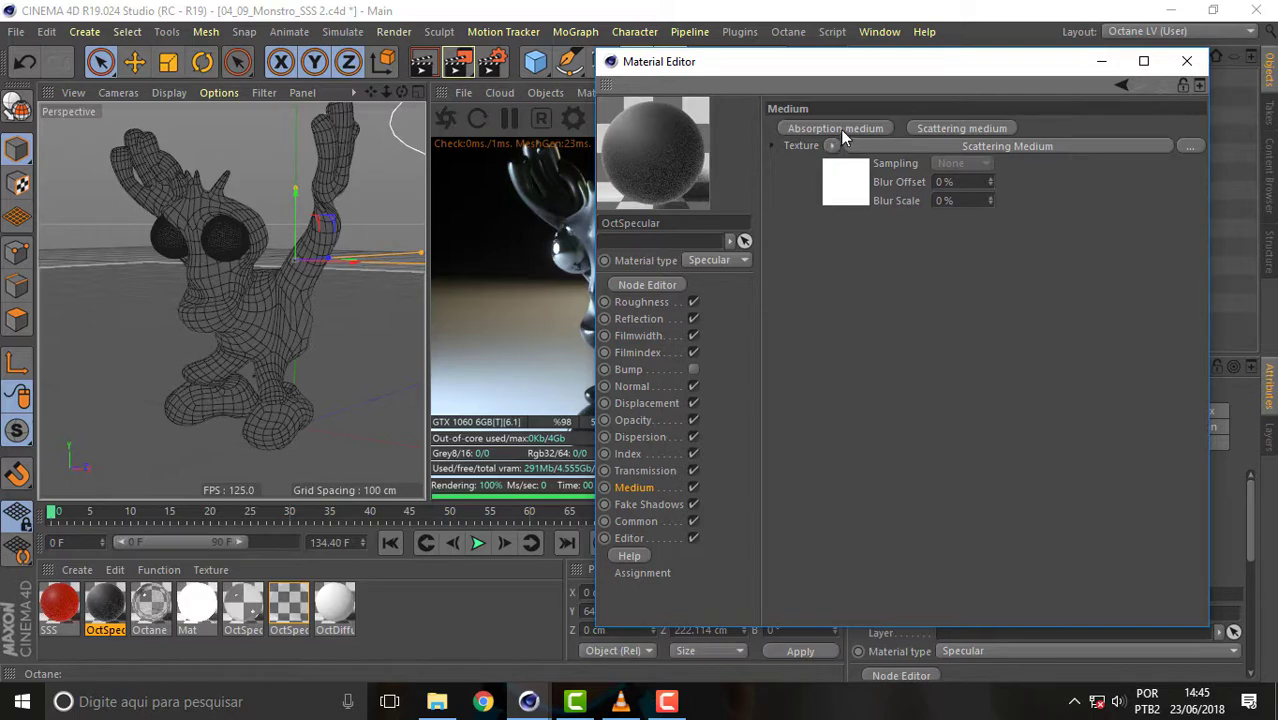
{"action": "left_click", "coordinate": [869, 147]}
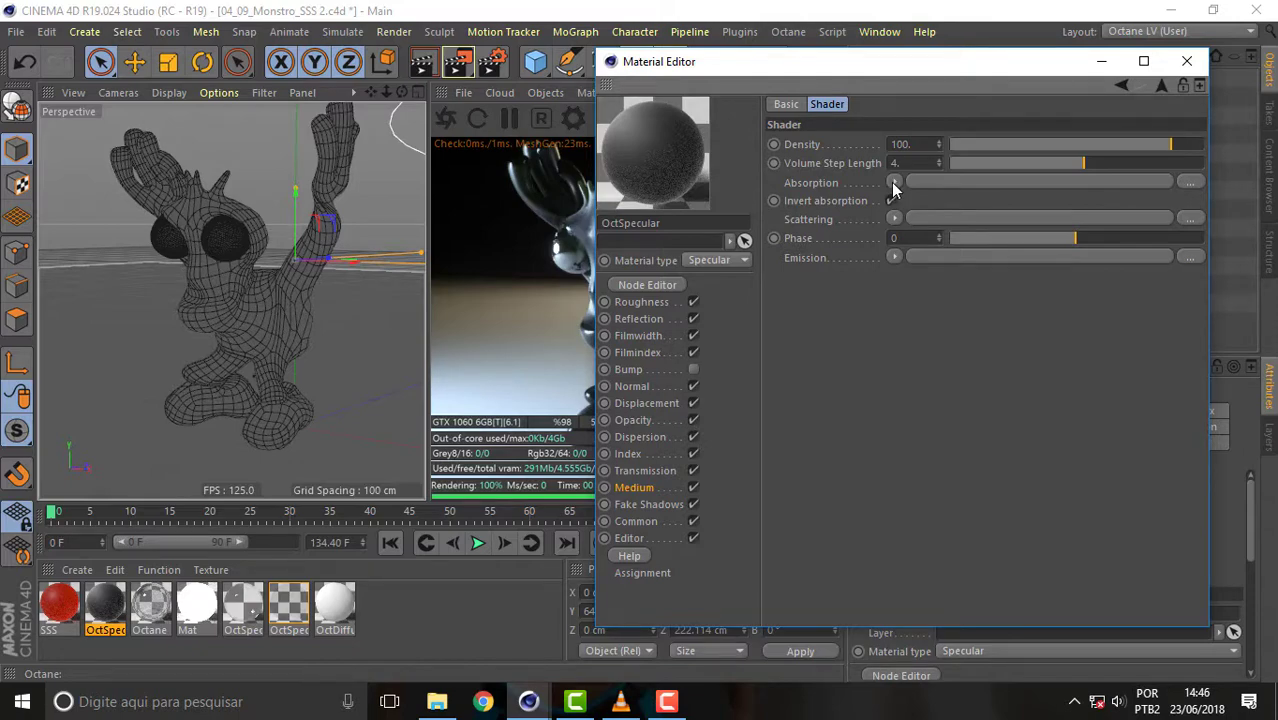
- Load C4doctane FloatTextures into the Scattering Medium's Absorption and Scattering channels
{"action": "left_click", "coordinate": [936, 181]}
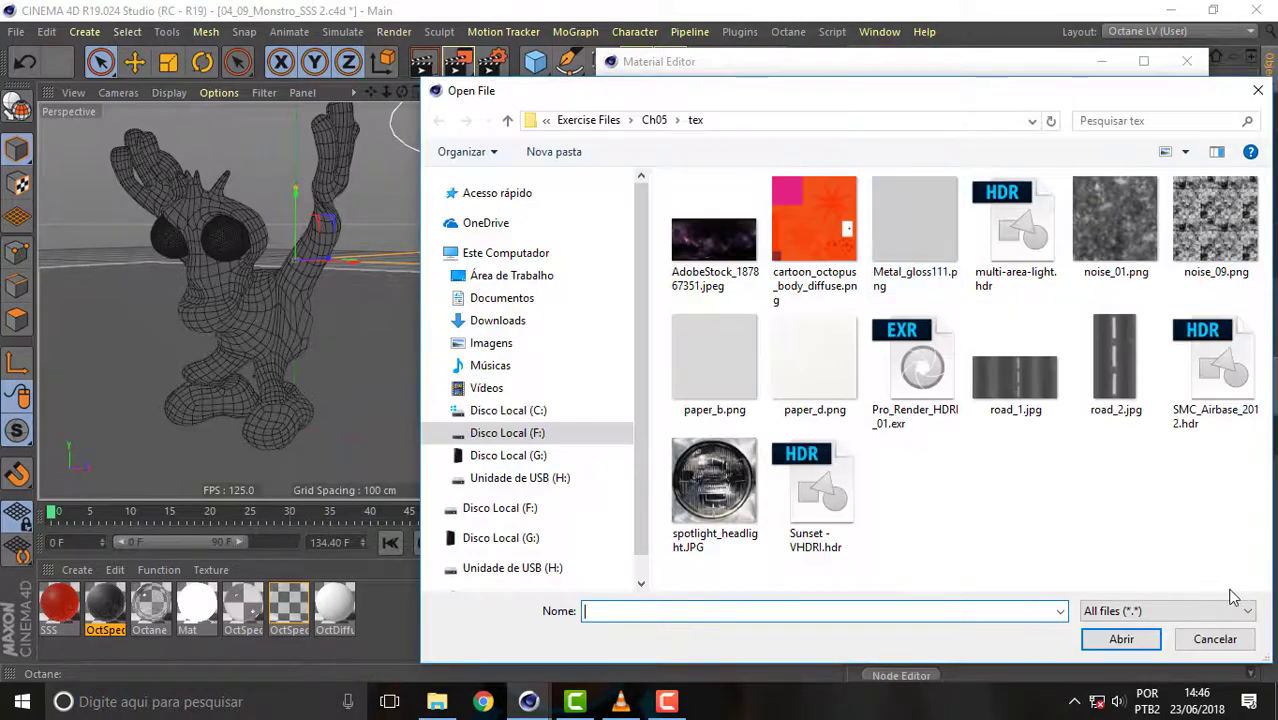
{"action": "left_click", "coordinate": [1214, 640]}
{"action": "right_click", "coordinate": [896, 188]}
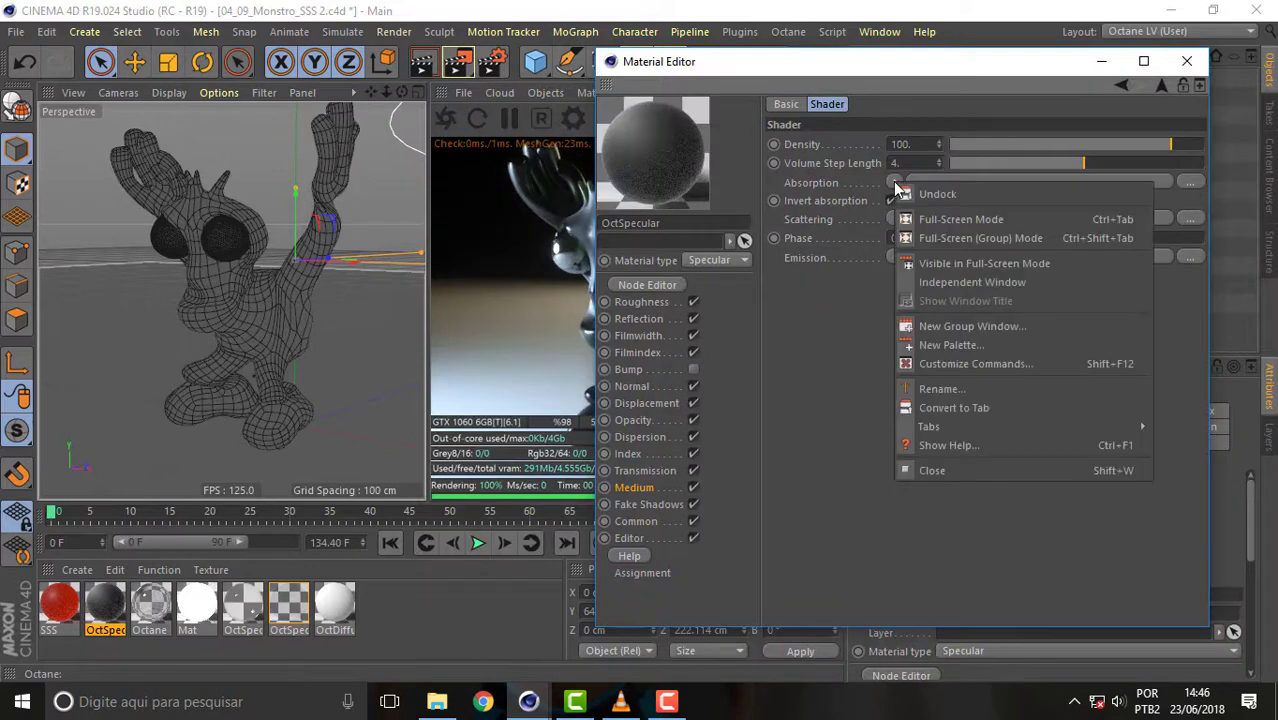
{"action": "key", "text": "Escape"}
{"action": "left_click", "coordinate": [894, 182]}
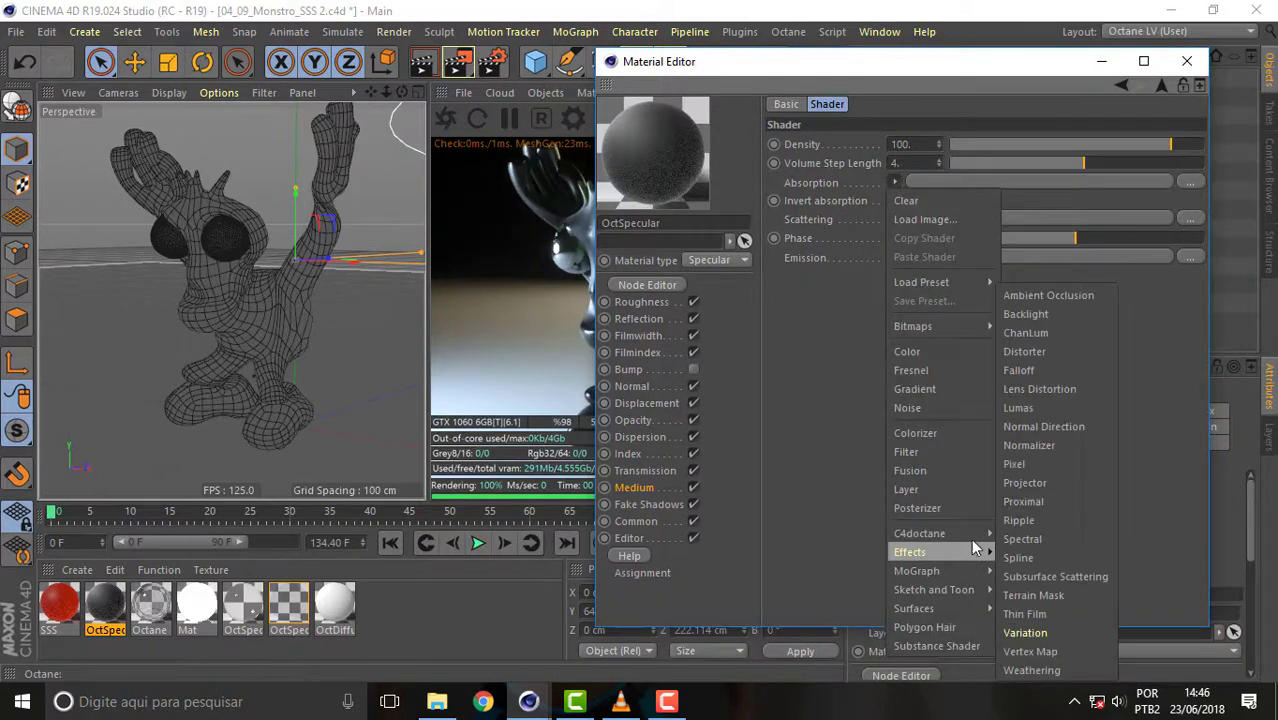
{"action": "mouse_move", "coordinate": [920, 533]}
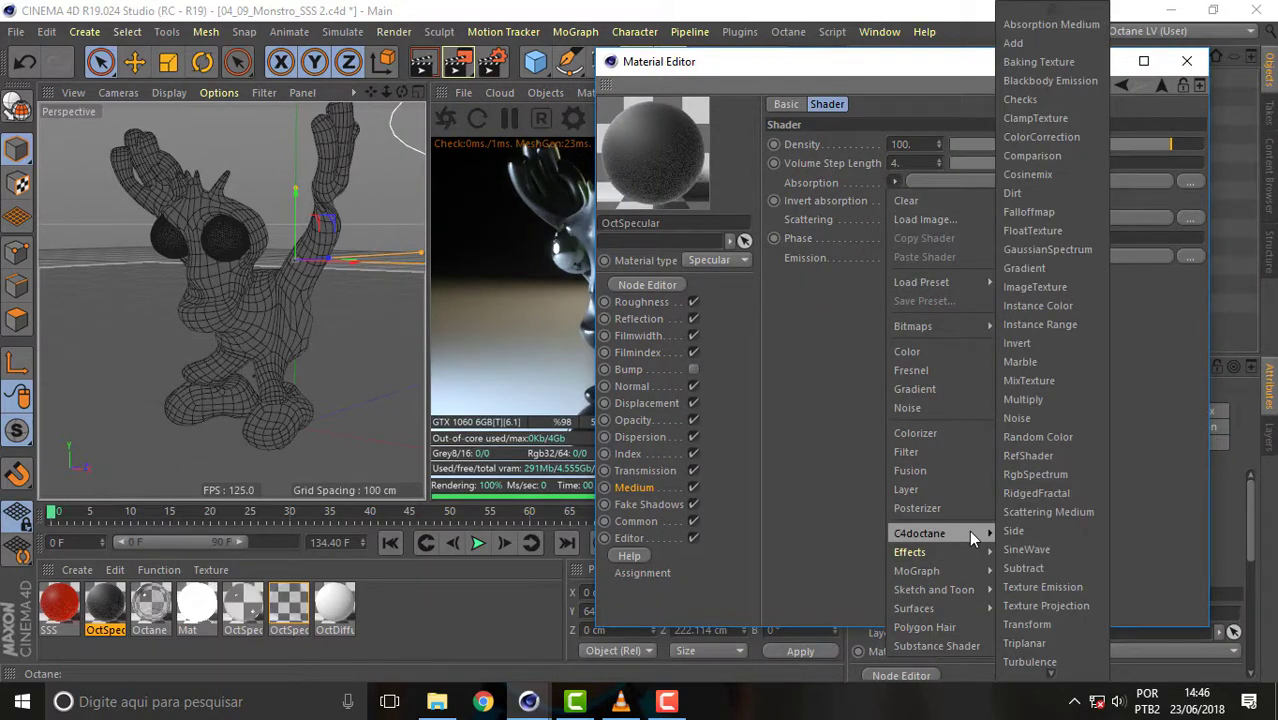
{"action": "left_click", "coordinate": [1049, 230]}
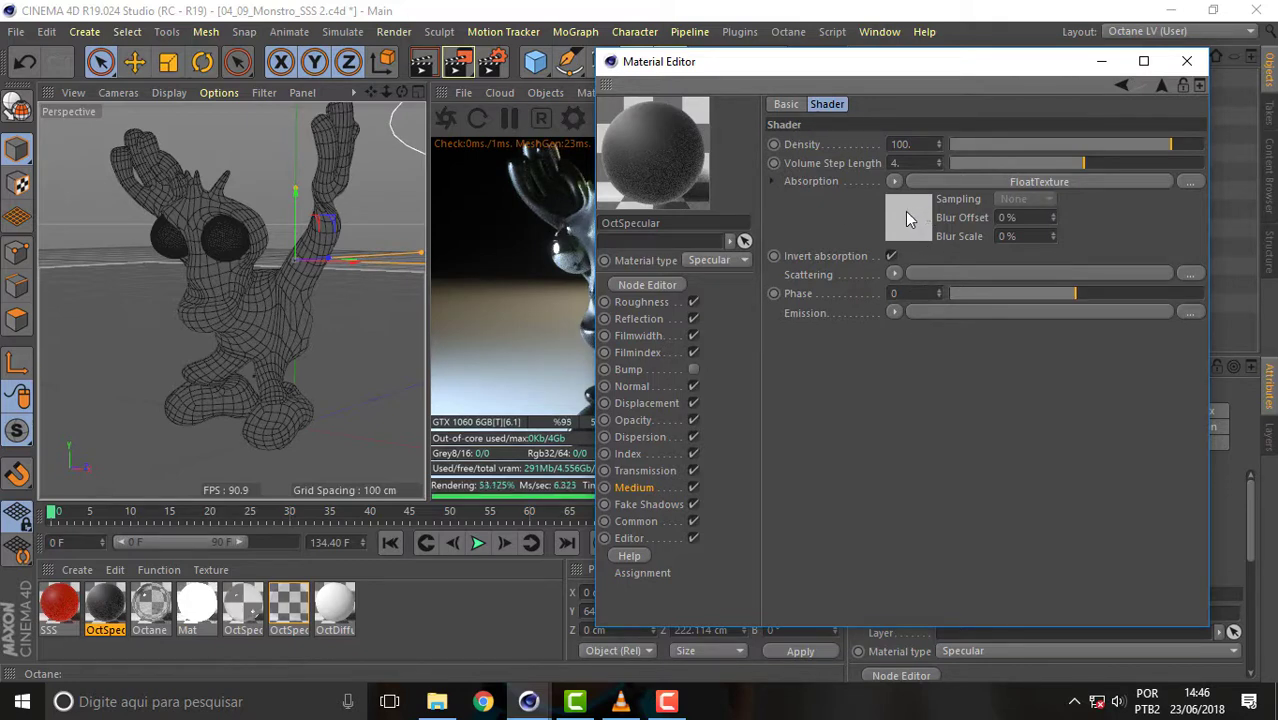
{"action": "left_click_drag", "start_coordinate": [908, 218], "coordinate": [928, 276]}
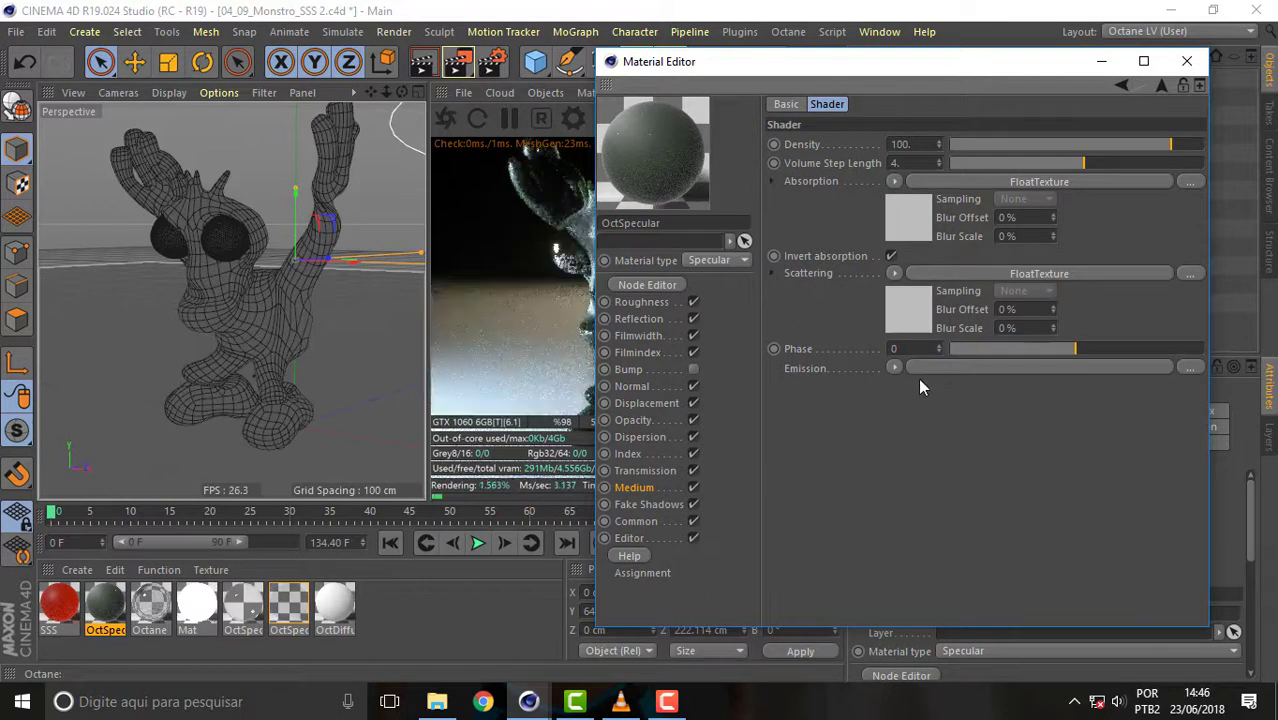
{"action": "mouse_move", "coordinate": [905, 62]}
{"action": "left_mouse_down"}
{"action": "mouse_move", "coordinate": [1130, 253]}
{"action": "mouse_move", "coordinate": [1039, 80]}
{"action": "mouse_move", "coordinate": [989, 66]}
{"action": "left_mouse_up"}
- Raise the FloatTexture value to about 1.0 and keep Invert absorption enabled
{"action": "left_click", "coordinate": [1070, 272]}
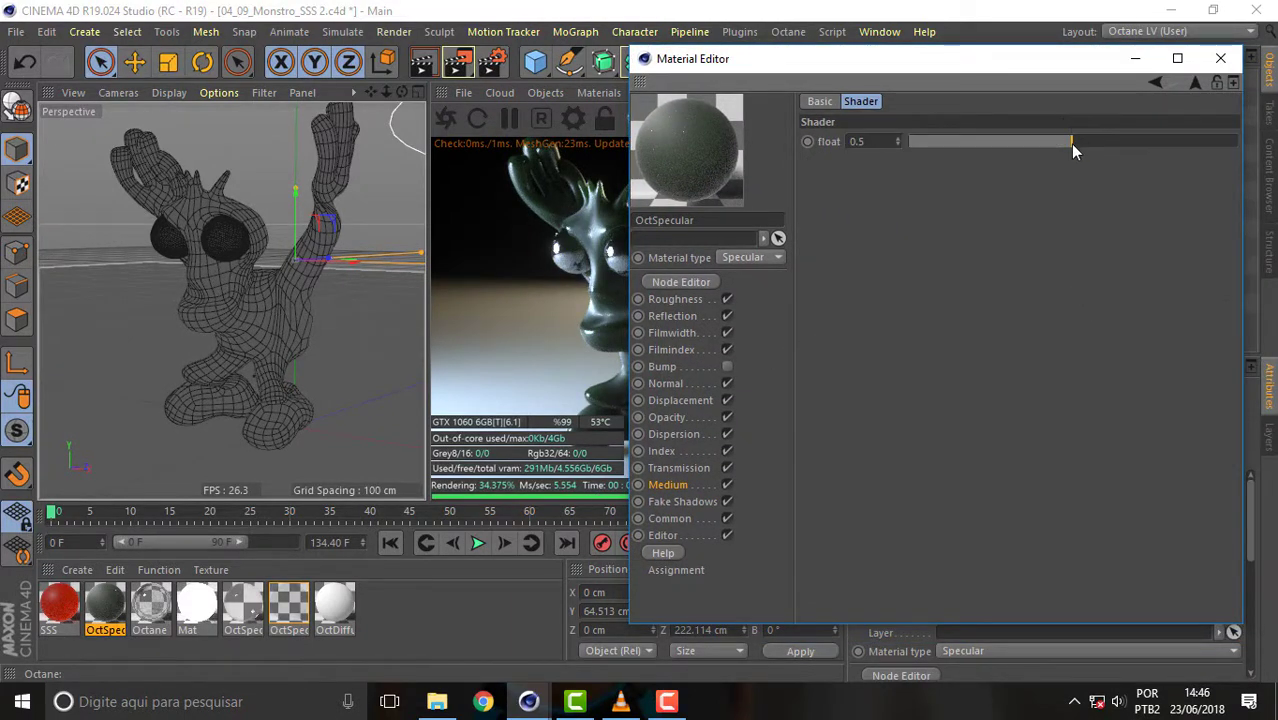
{"action": "left_click_drag", "start_coordinate": [1072, 148], "coordinate": [1238, 143]}
{"action": "mouse_move", "coordinate": [965, 62]}
{"action": "left_mouse_down"}
{"action": "mouse_move", "coordinate": [1133, 172]}
{"action": "mouse_move", "coordinate": [1125, 130]}
{"action": "left_mouse_up"}
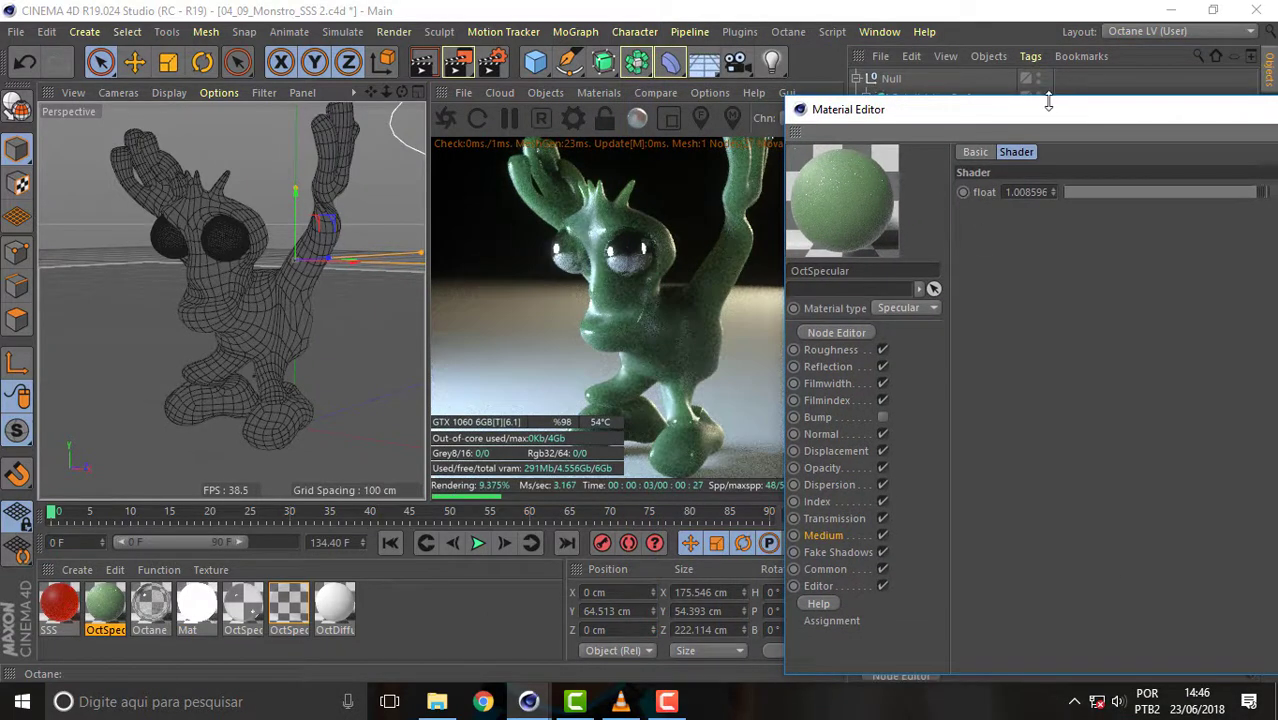
{"action": "left_click_drag", "start_coordinate": [1042, 116], "coordinate": [922, 100]}
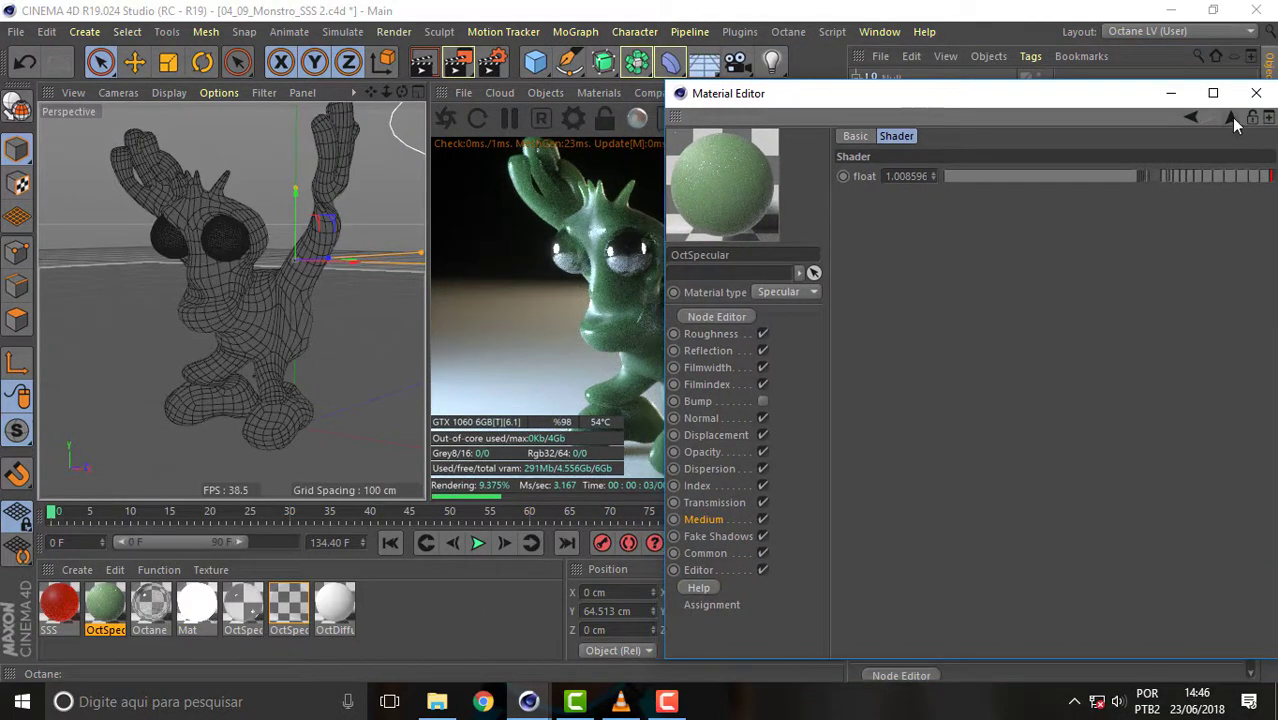
{"action": "left_click", "coordinate": [1231, 117]}
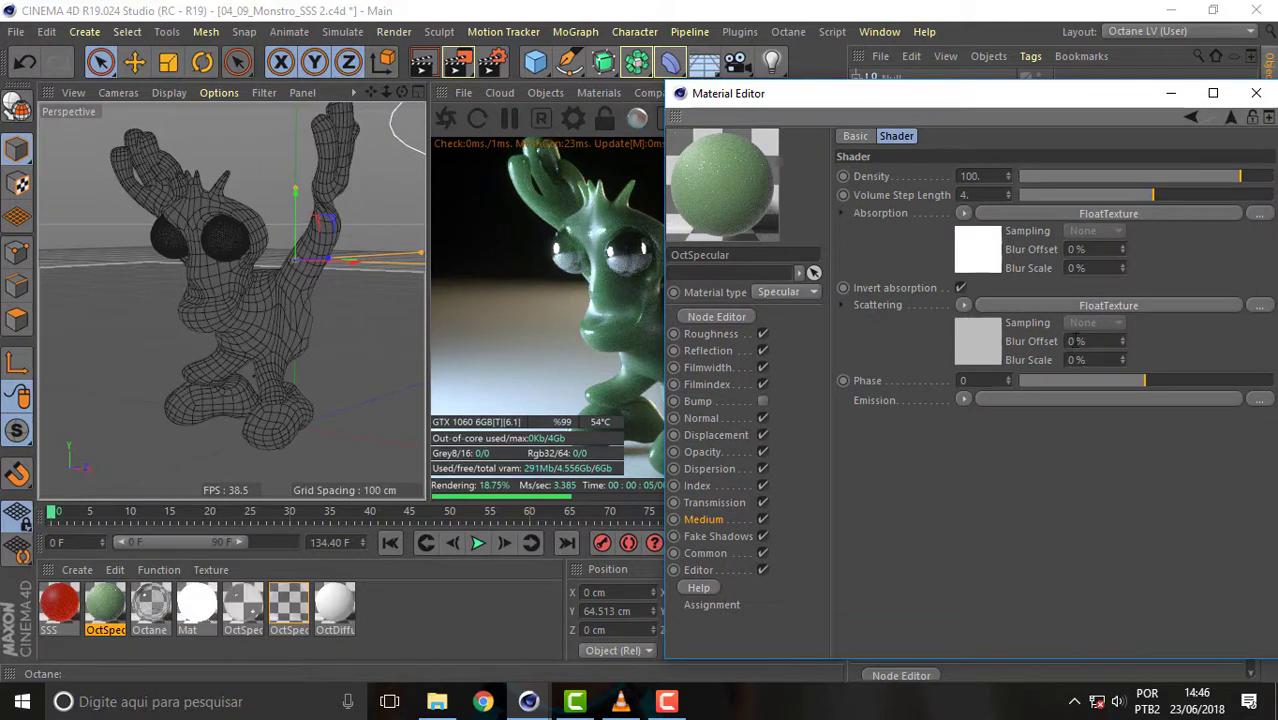
{"action": "left_click", "coordinate": [961, 288]}
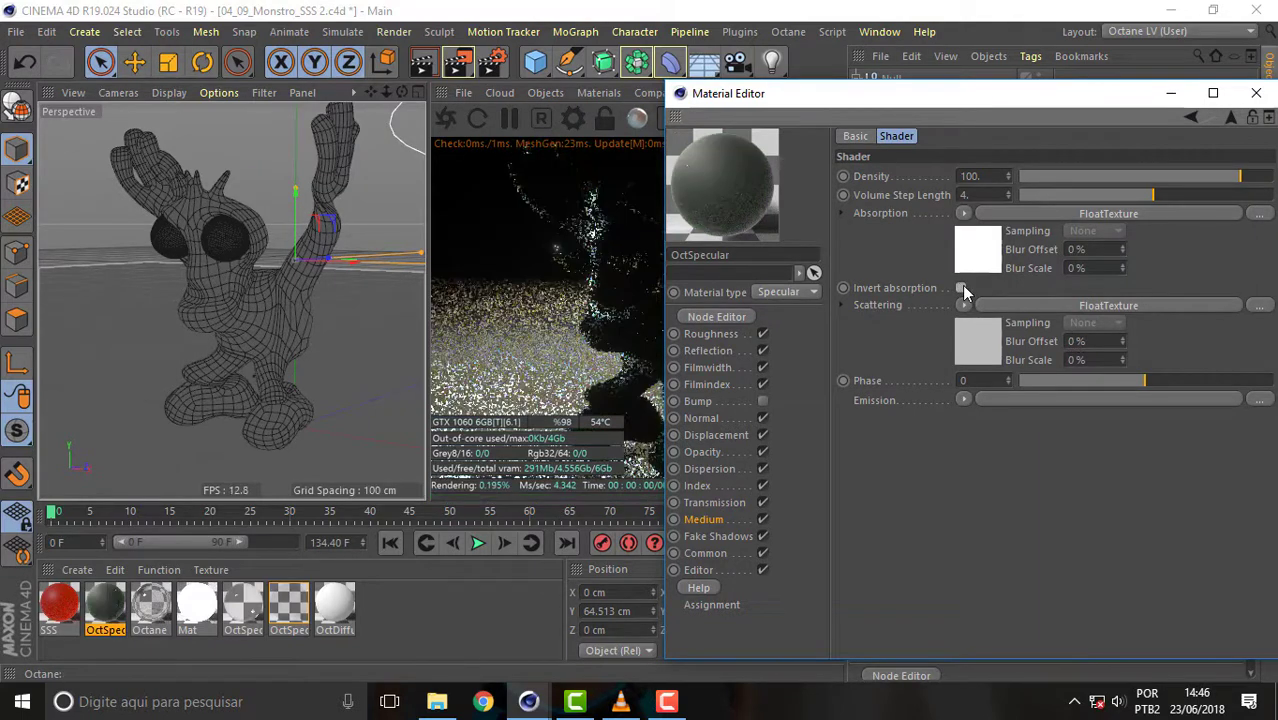
{"action": "left_click", "coordinate": [961, 288]}
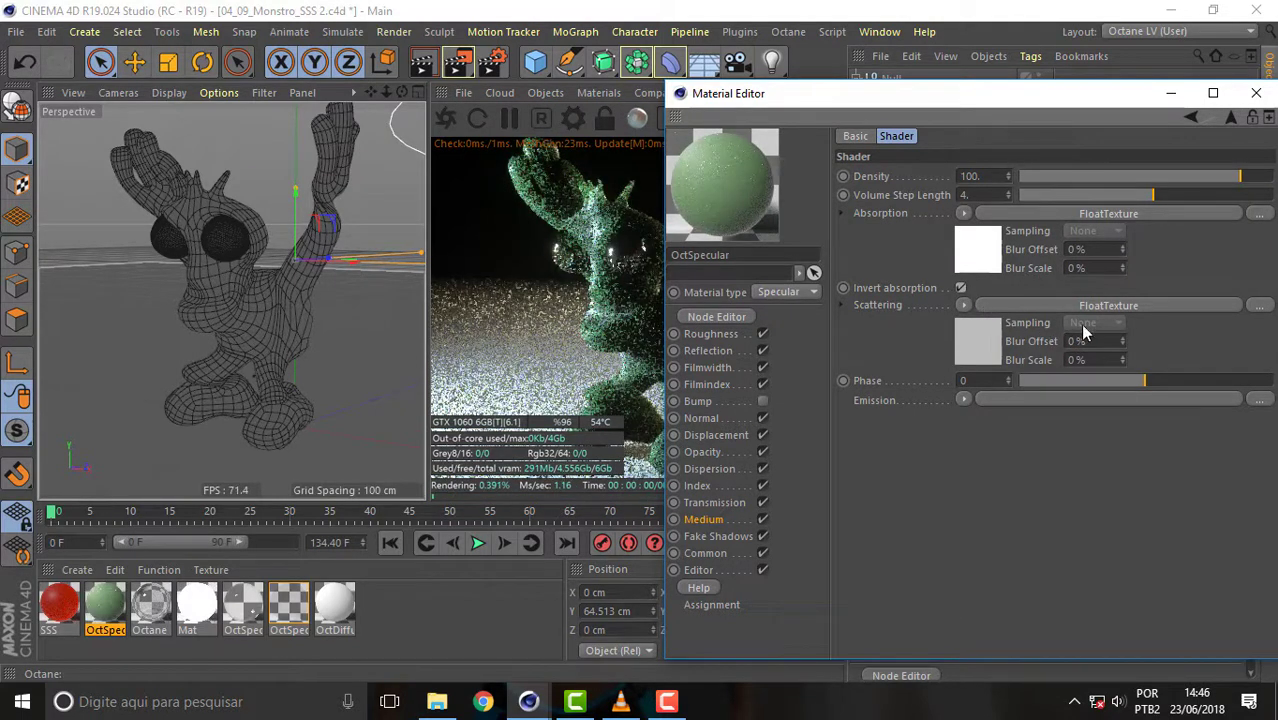
- Drop the Scattering Medium density to 0.00279, then raise it to 0.23615
{"action": "mouse_move", "coordinate": [1081, 90]}
{"action": "left_mouse_down"}
{"action": "mouse_move", "coordinate": [969, 68]}
{"action": "mouse_move", "coordinate": [1126, 166]}
{"action": "left_mouse_up"}
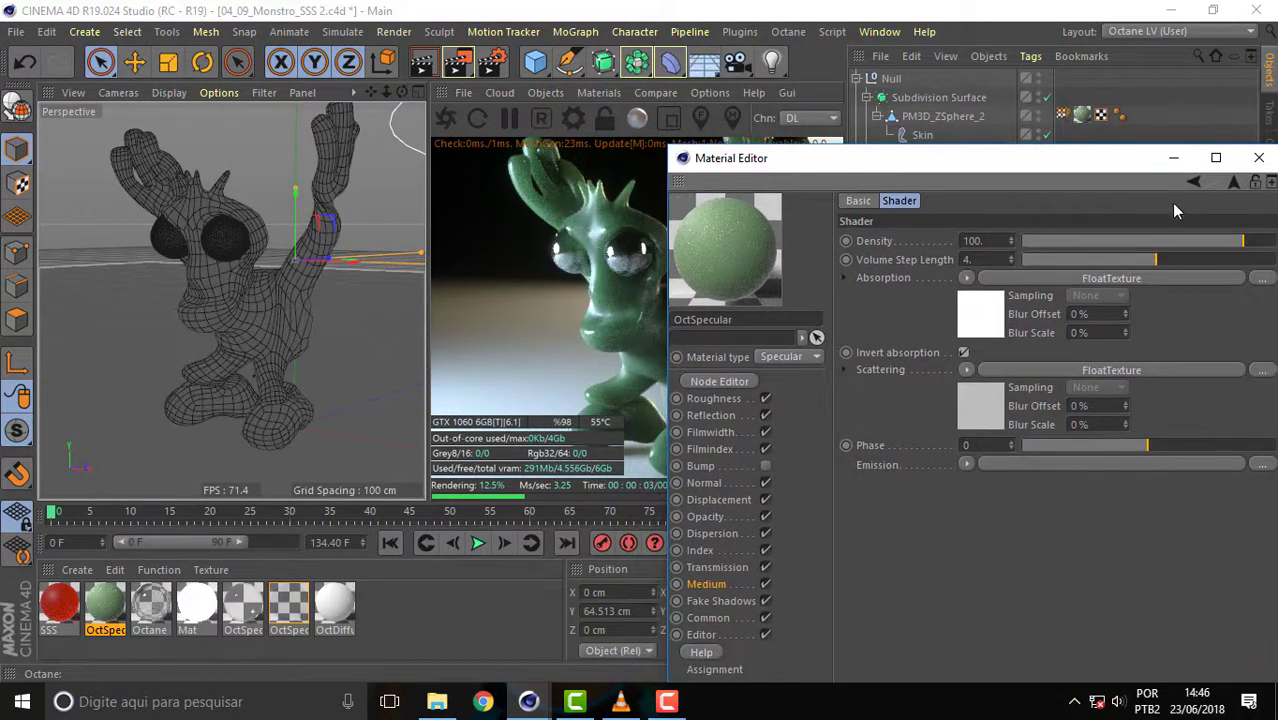
{"action": "left_click_drag", "start_coordinate": [1240, 241], "coordinate": [1074, 240]}
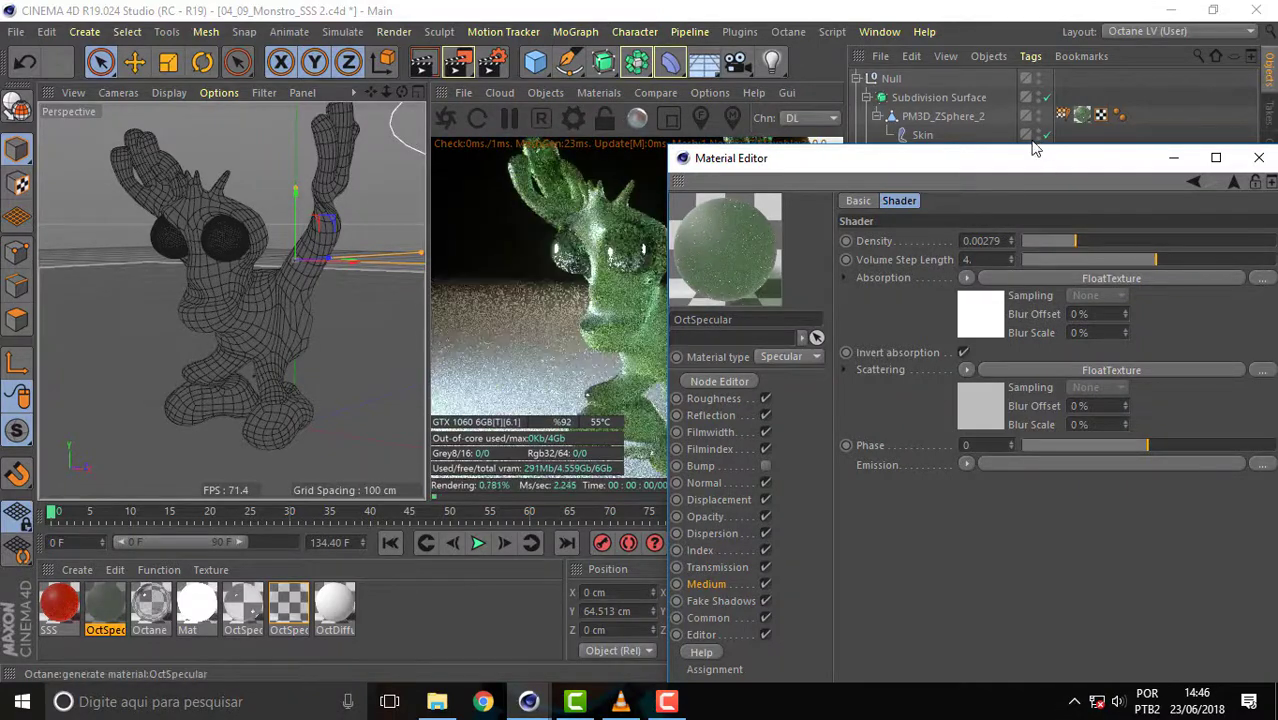
{"action": "left_click_drag", "start_coordinate": [1030, 162], "coordinate": [1120, 79]}
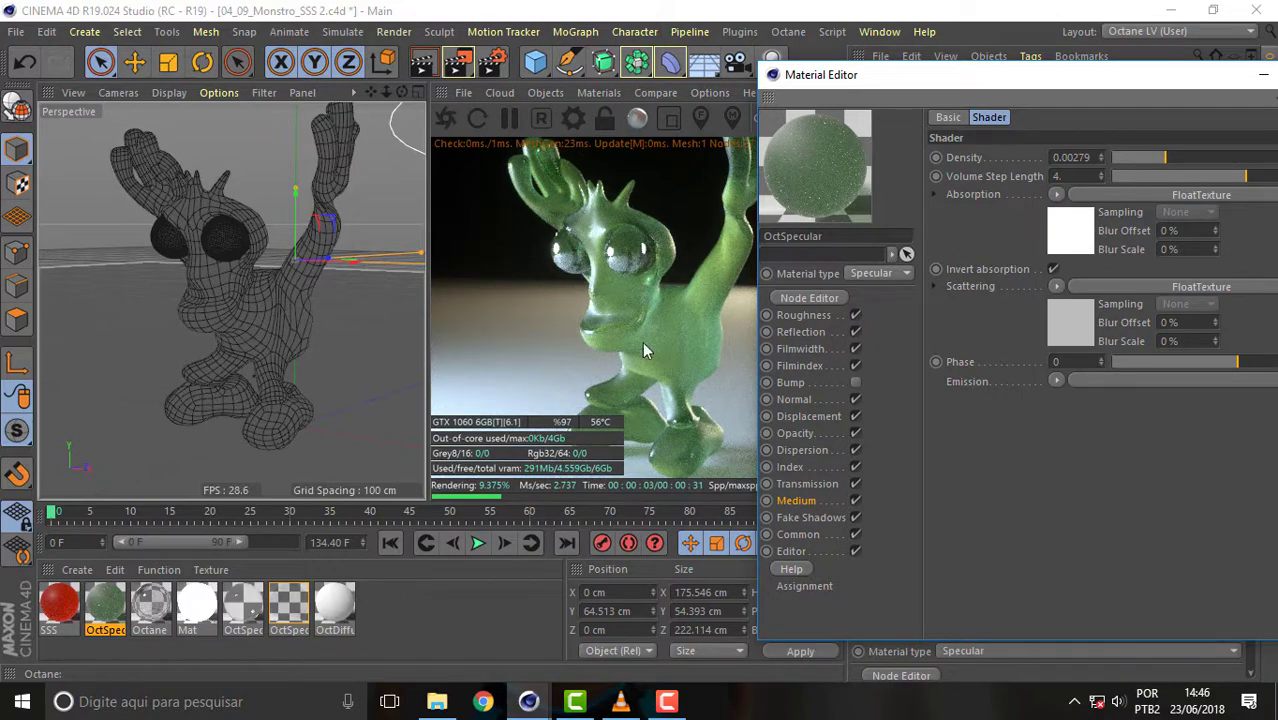
{"action": "left_click_drag", "start_coordinate": [1080, 75], "coordinate": [905, 79]}
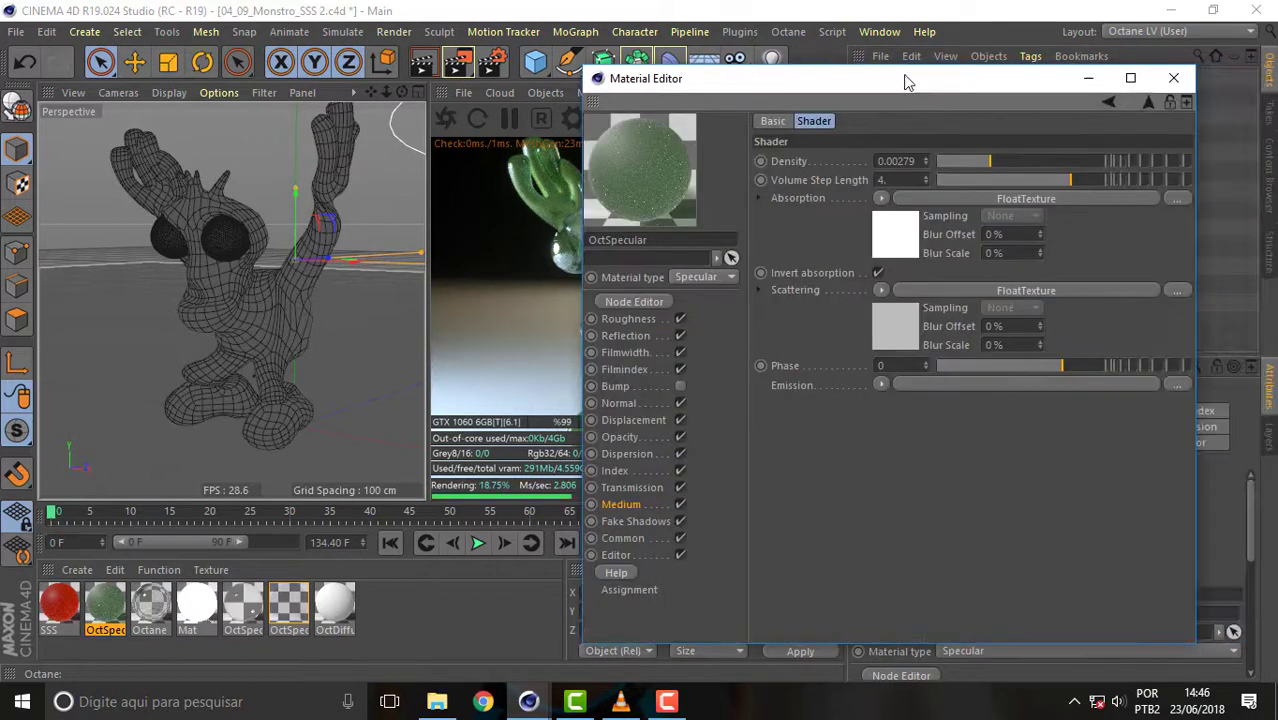
{"action": "left_click_drag", "start_coordinate": [989, 161], "coordinate": [1061, 161]}
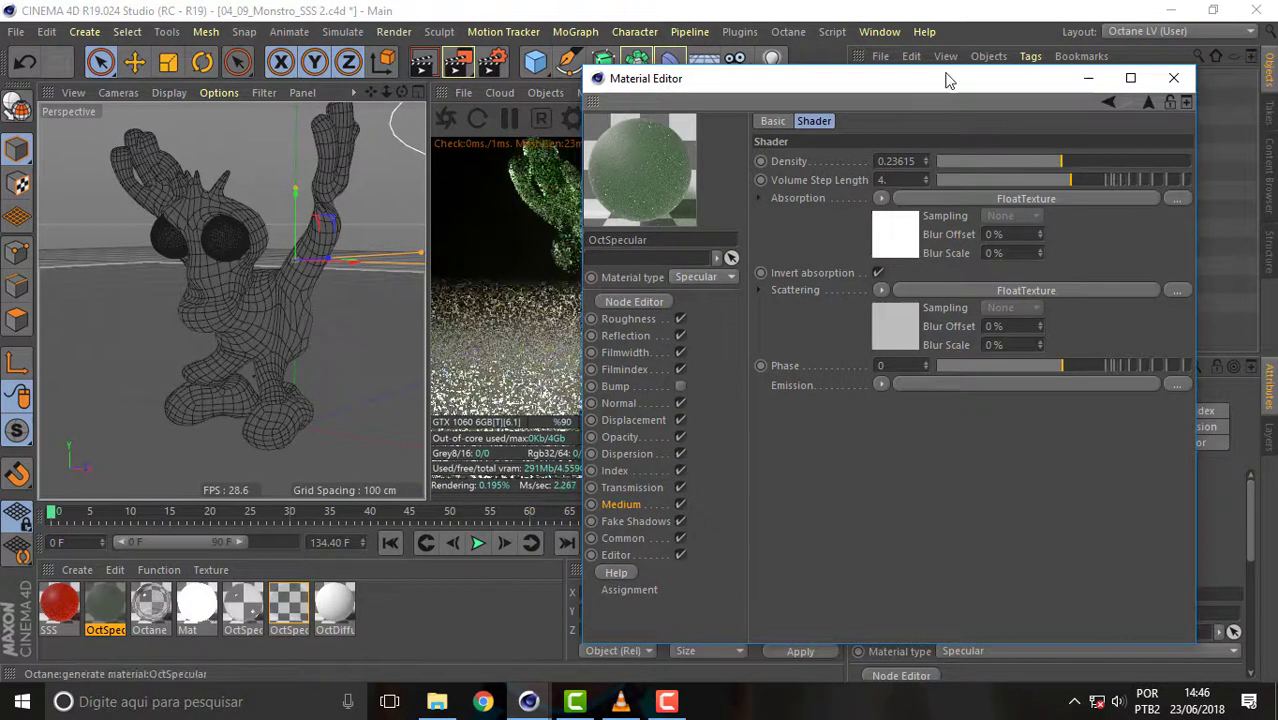
{"action": "mouse_move", "coordinate": [945, 78]}
{"action": "left_mouse_down"}
{"action": "mouse_move", "coordinate": [1068, 121]}
{"action": "mouse_move", "coordinate": [900, 82]}
{"action": "left_mouse_up"}
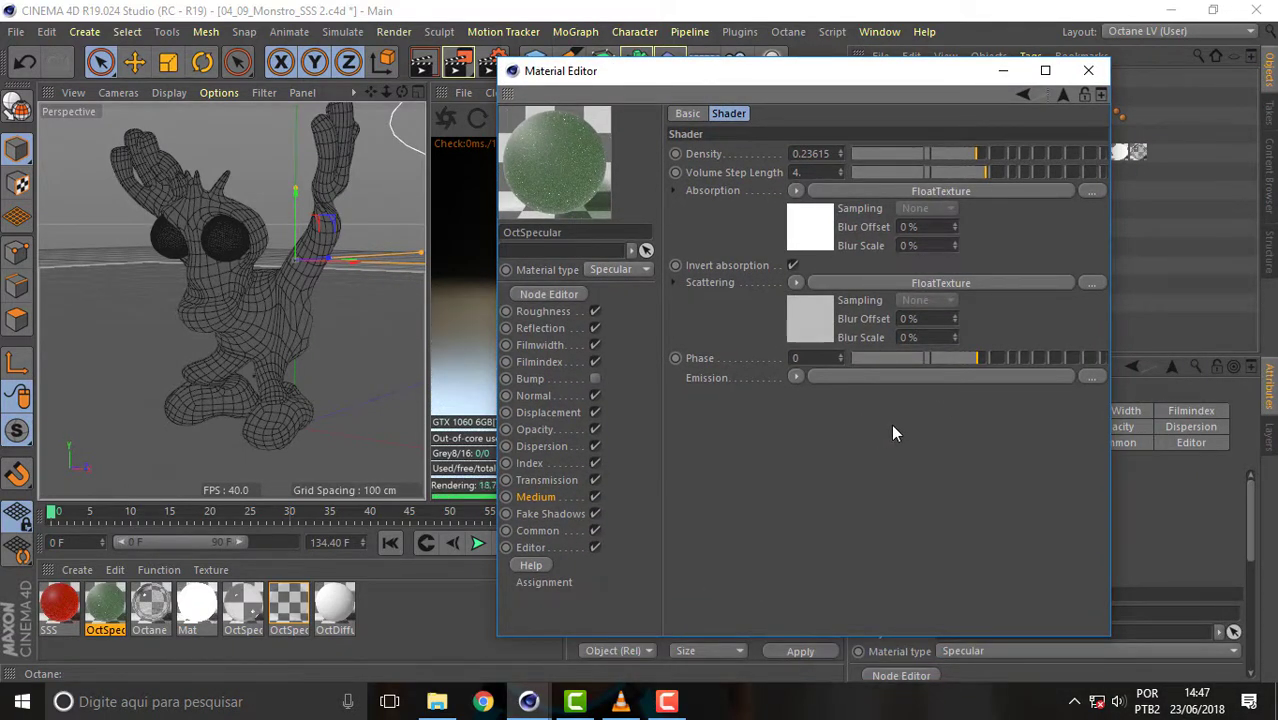
- Read the SSS material's Scattering Medium Density and Step Length, then reselect OctSpecular
{"action": "left_click", "coordinate": [60, 610]}
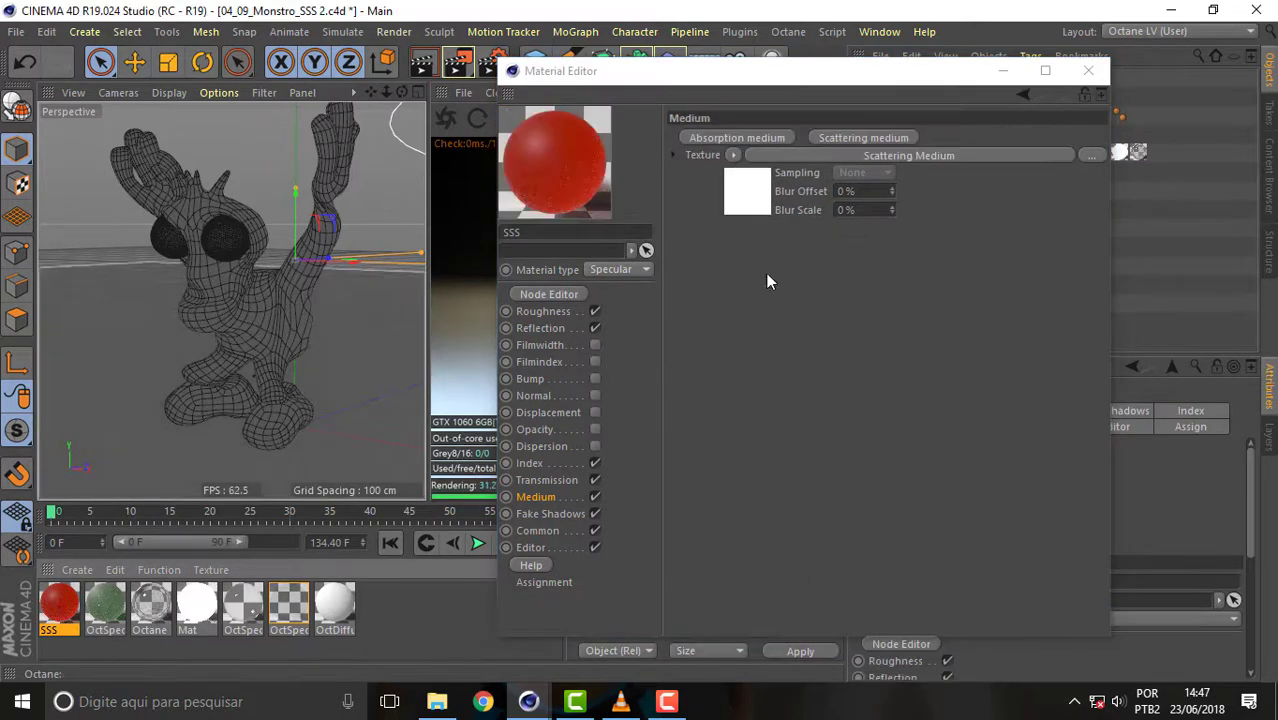
{"action": "left_click", "coordinate": [810, 155]}
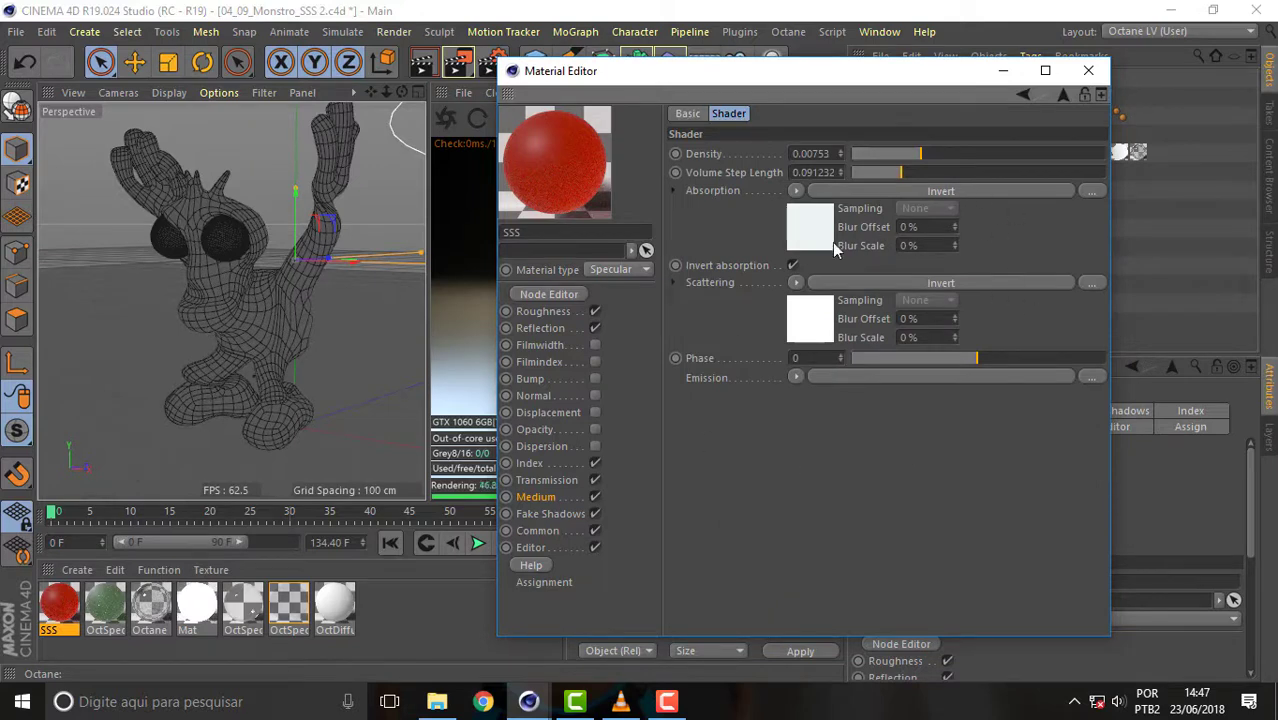
{"action": "left_click_drag", "start_coordinate": [869, 77], "coordinate": [807, 145]}
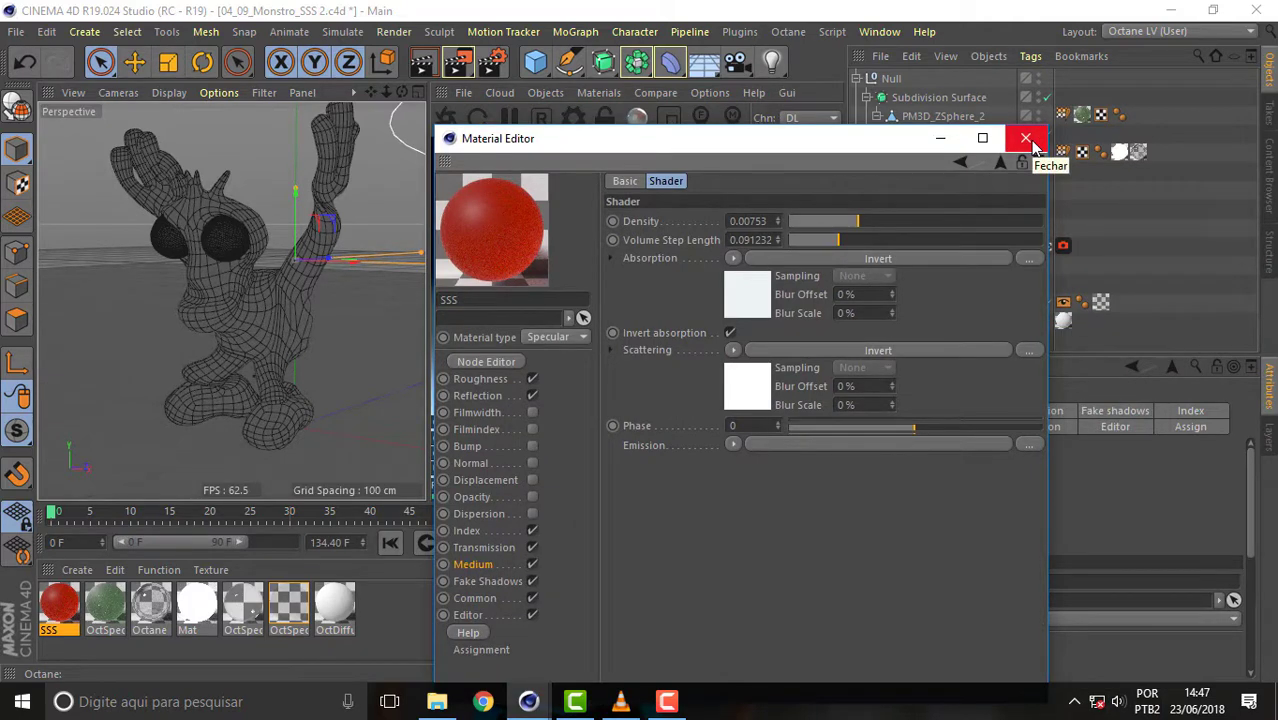
{"action": "left_click", "coordinate": [113, 607]}
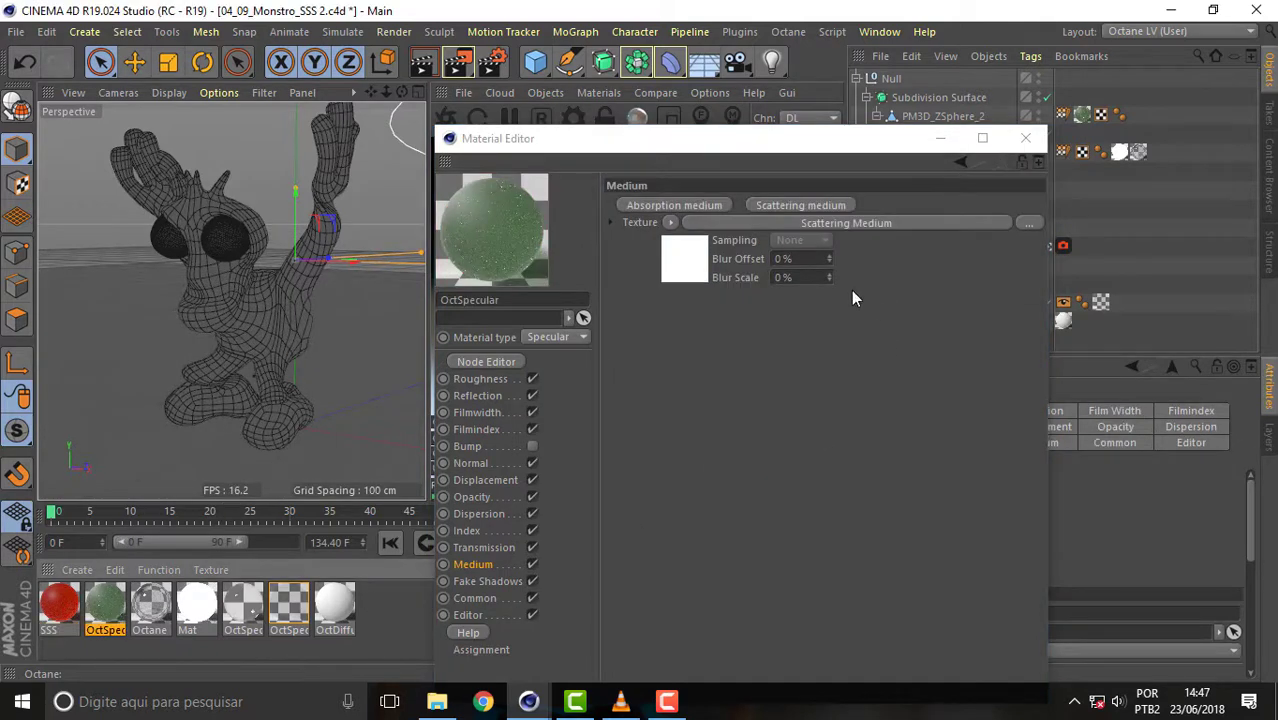
- Raise OctSpecular's Scattering Medium Density to 31.88769, leaving Volume Step Length at 4
{"action": "left_click", "coordinate": [687, 268]}
{"action": "left_click_drag", "start_coordinate": [869, 143], "coordinate": [983, 91]}
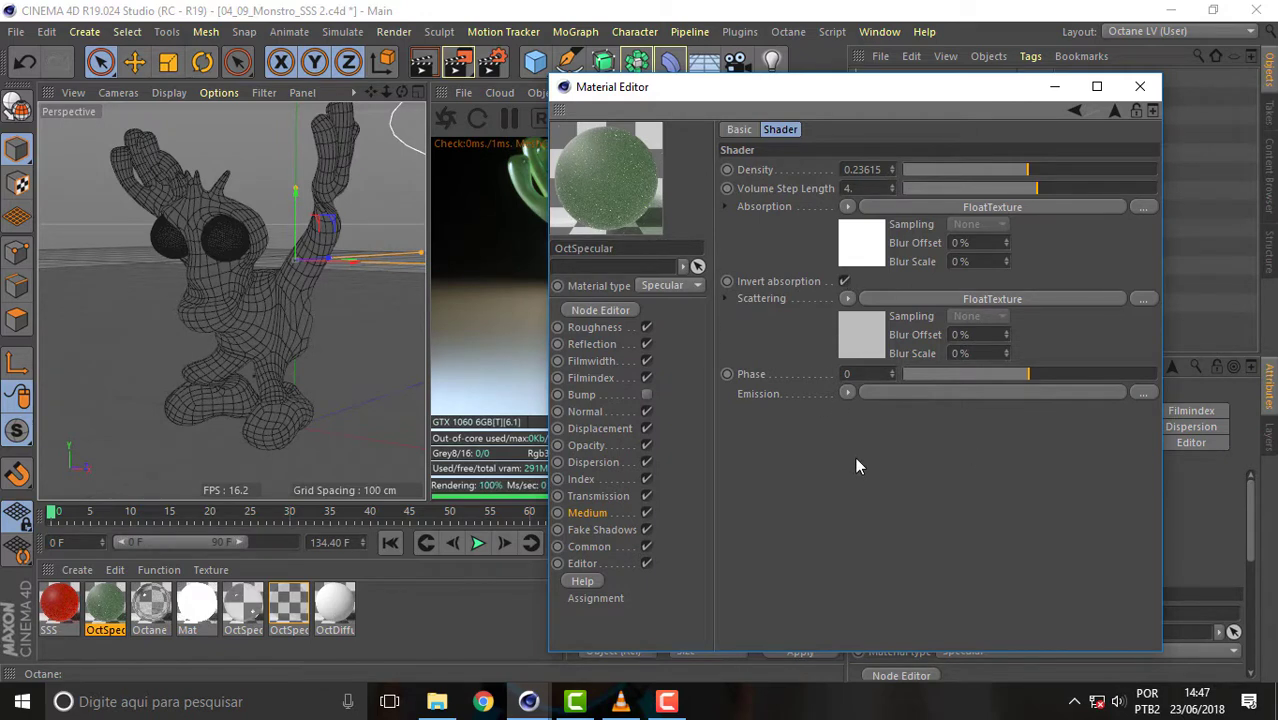
{"action": "mouse_move", "coordinate": [871, 99]}
{"action": "left_mouse_down"}
{"action": "mouse_move", "coordinate": [1236, 230]}
{"action": "mouse_move", "coordinate": [1222, 242]}
{"action": "mouse_move", "coordinate": [1087, 108]}
{"action": "mouse_move", "coordinate": [1103, 66]}
{"action": "mouse_move", "coordinate": [873, 74]}
{"action": "left_mouse_up"}
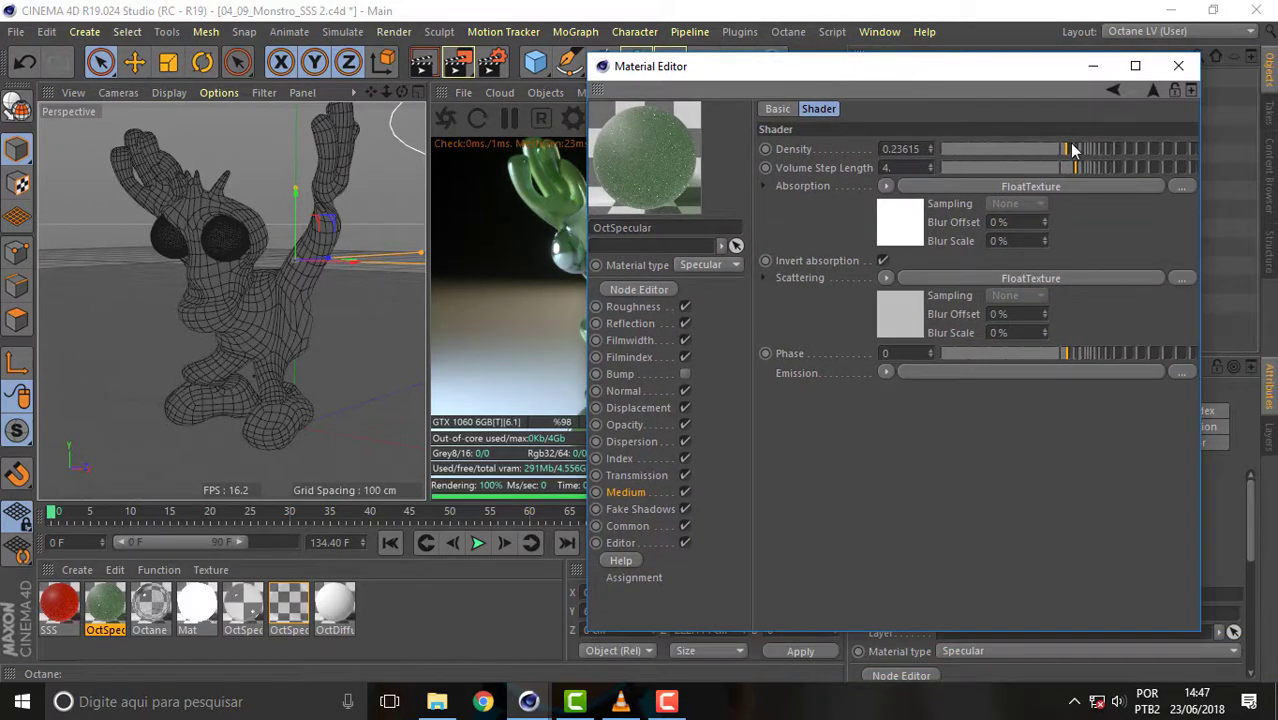
{"action": "left_click_drag", "start_coordinate": [1069, 142], "coordinate": [1143, 146]}
{"action": "left_click_drag", "start_coordinate": [890, 70], "coordinate": [1065, 68]}
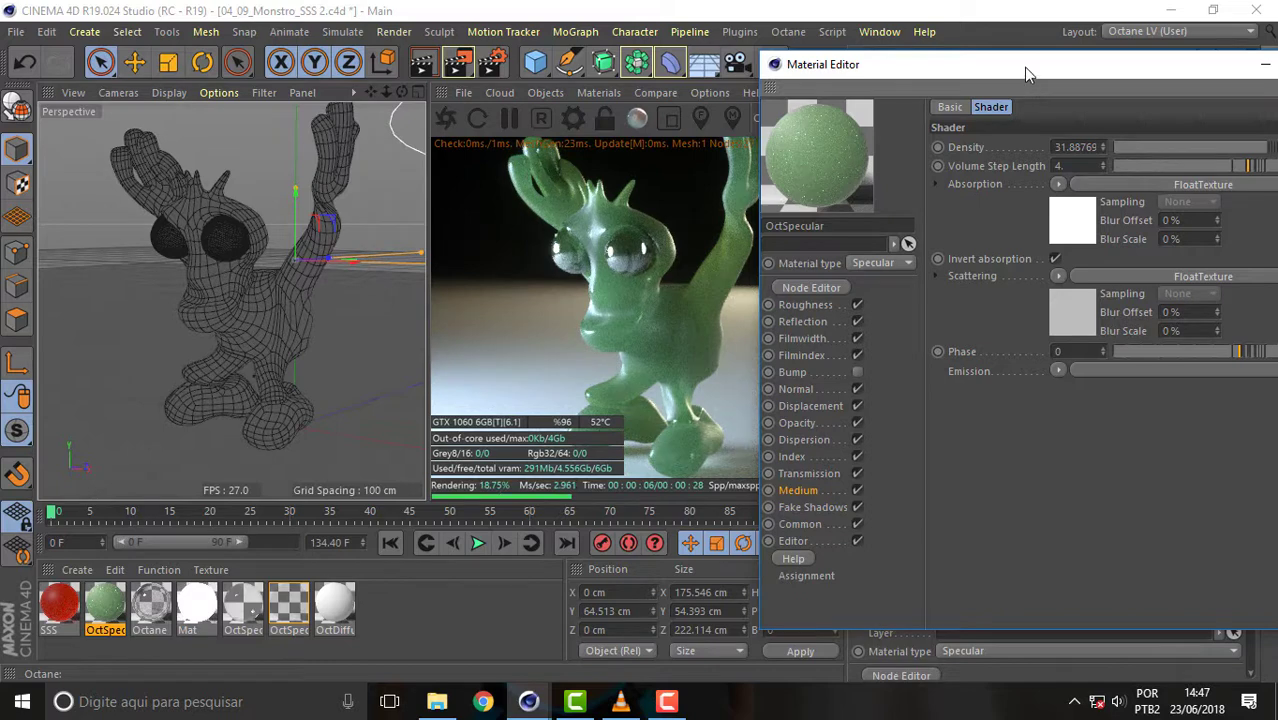
{"action": "left_click_drag", "start_coordinate": [1023, 67], "coordinate": [975, 60]}
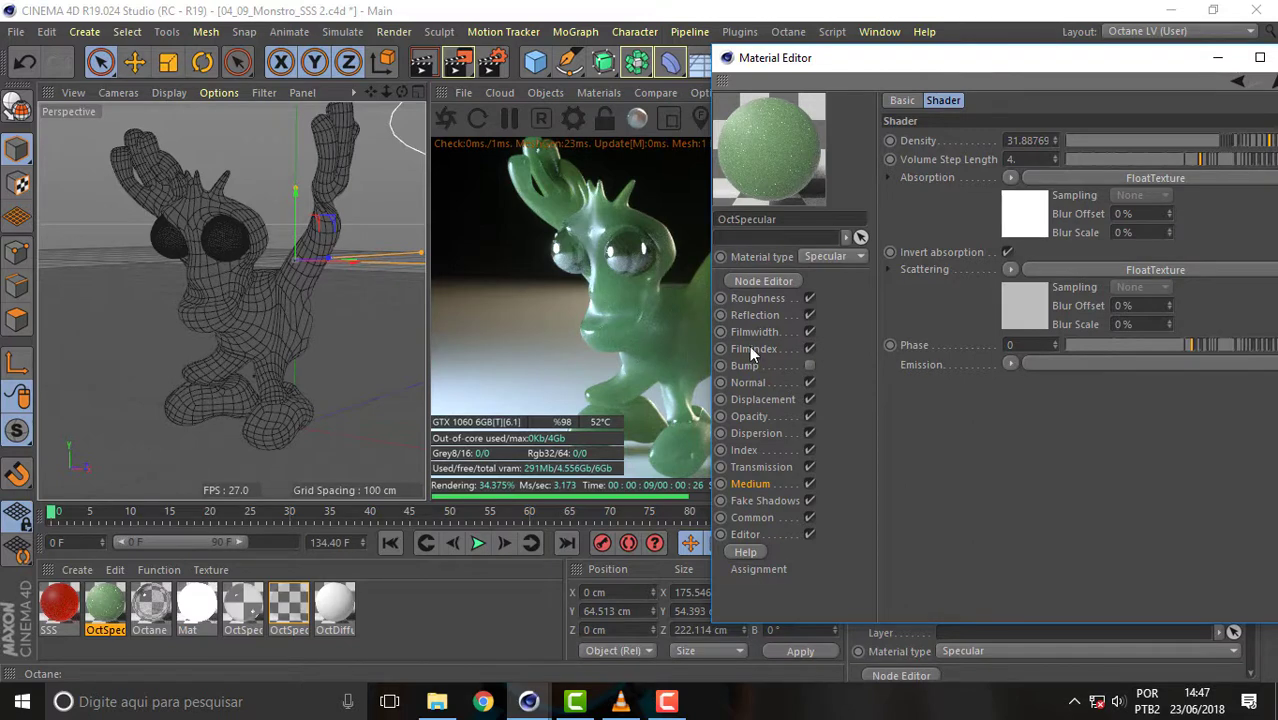
{"action": "left_click_drag", "start_coordinate": [908, 69], "coordinate": [730, 63]}
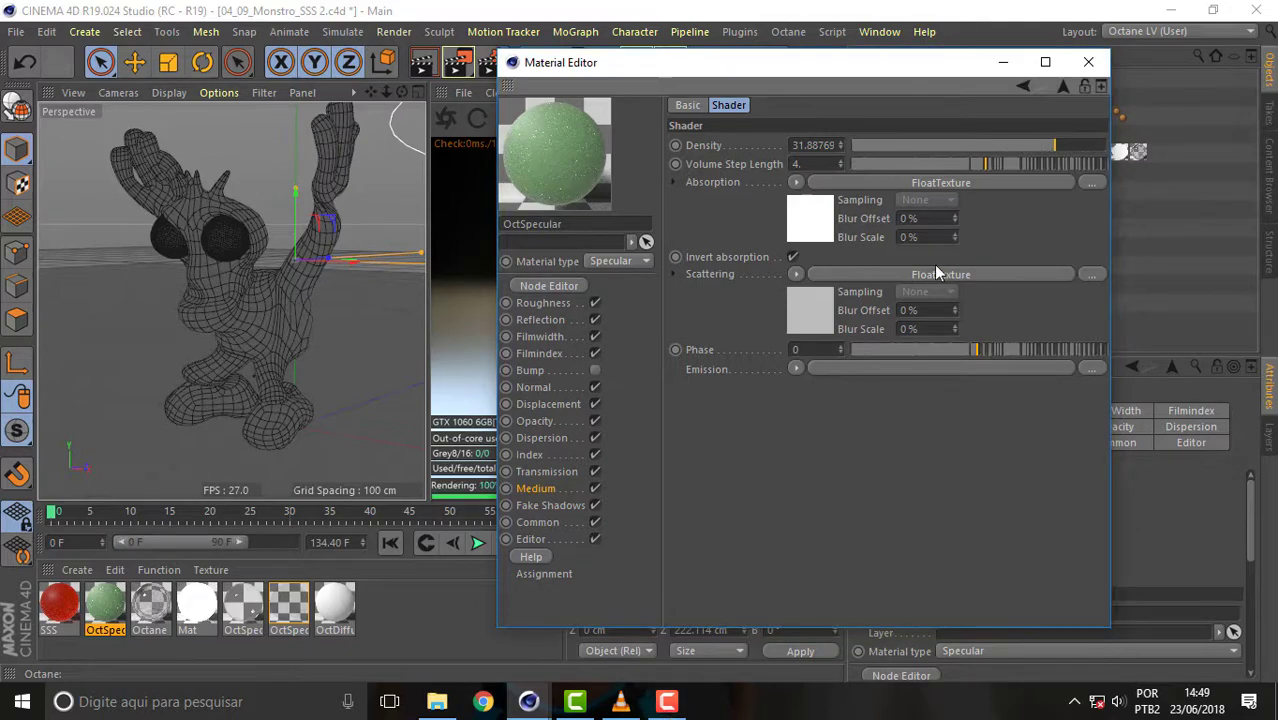
{"action": "left_click_drag", "start_coordinate": [787, 68], "coordinate": [832, 63]}
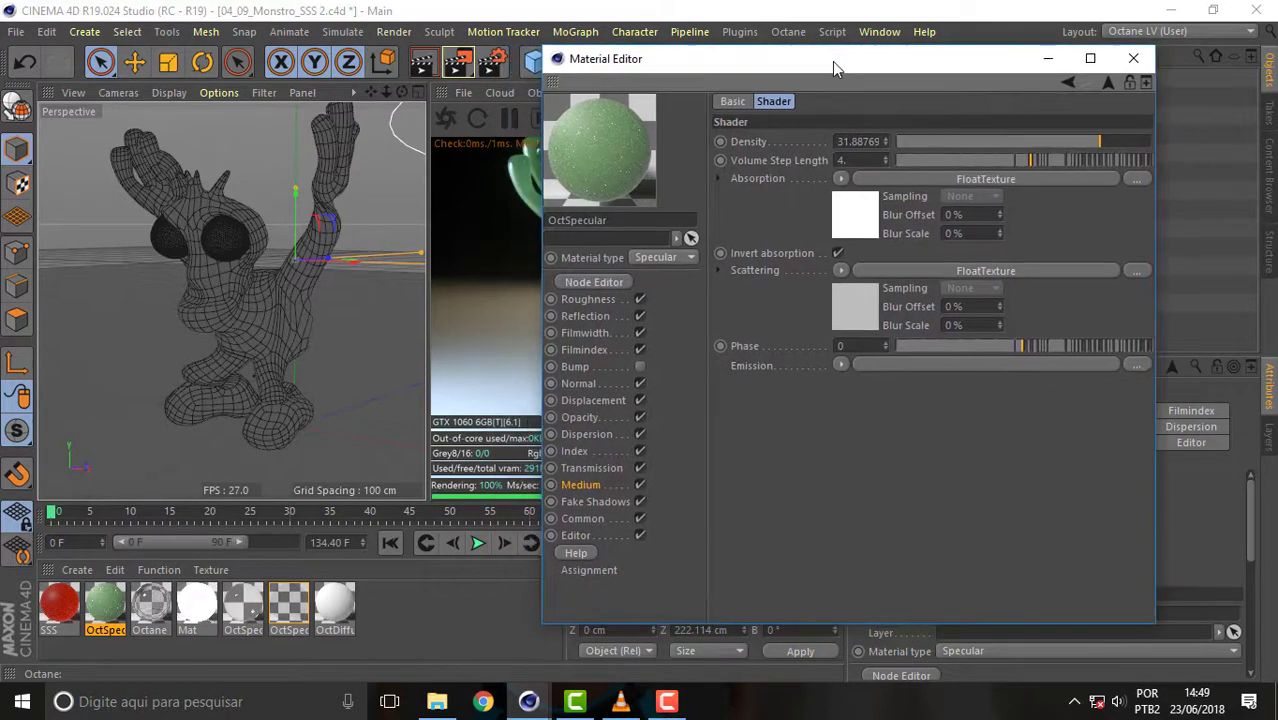
- Open OctSpecular's Chips Noise bump shader settings and enable A/B comparison in the Live Viewer
{"action": "left_click", "coordinate": [640, 364]}
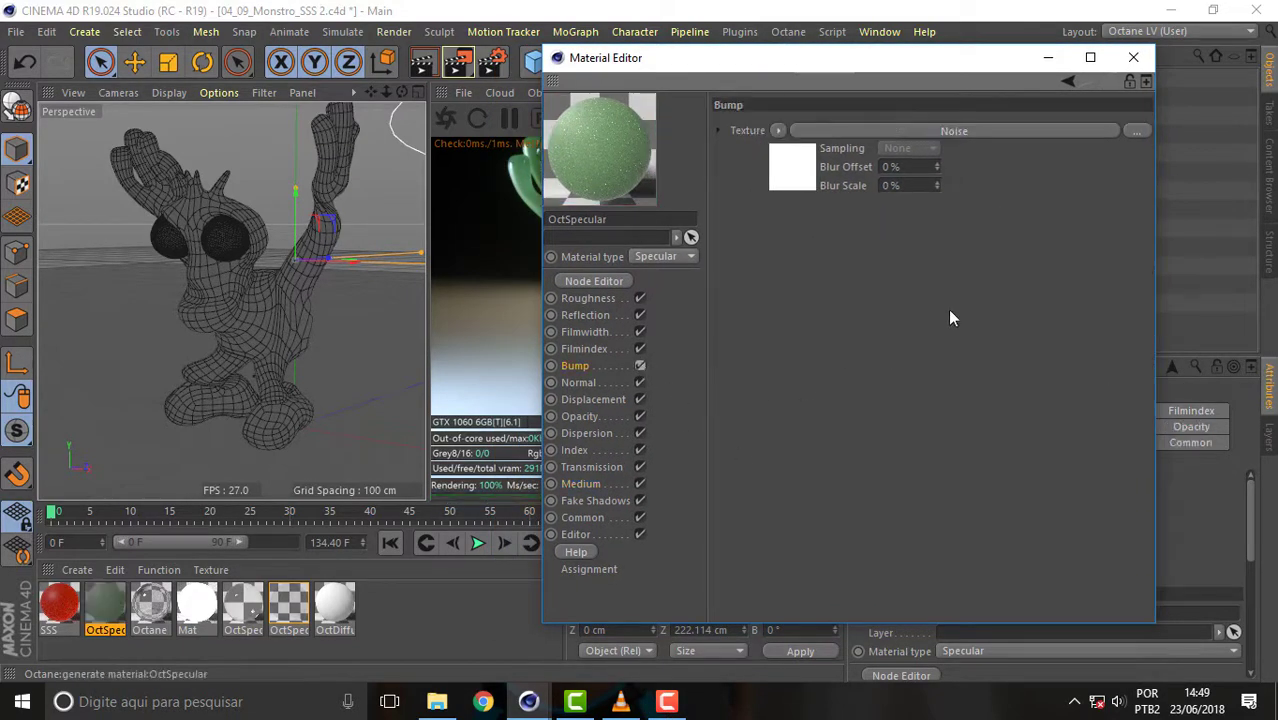
{"action": "mouse_move", "coordinate": [902, 57]}
{"action": "left_mouse_down"}
{"action": "mouse_move", "coordinate": [1101, 302]}
{"action": "mouse_move", "coordinate": [1056, 160]}
{"action": "mouse_move", "coordinate": [1091, 231]}
{"action": "mouse_move", "coordinate": [996, 141]}
{"action": "mouse_move", "coordinate": [1191, 218]}
{"action": "left_mouse_up"}
{"action": "left_click", "coordinate": [1085, 234]}
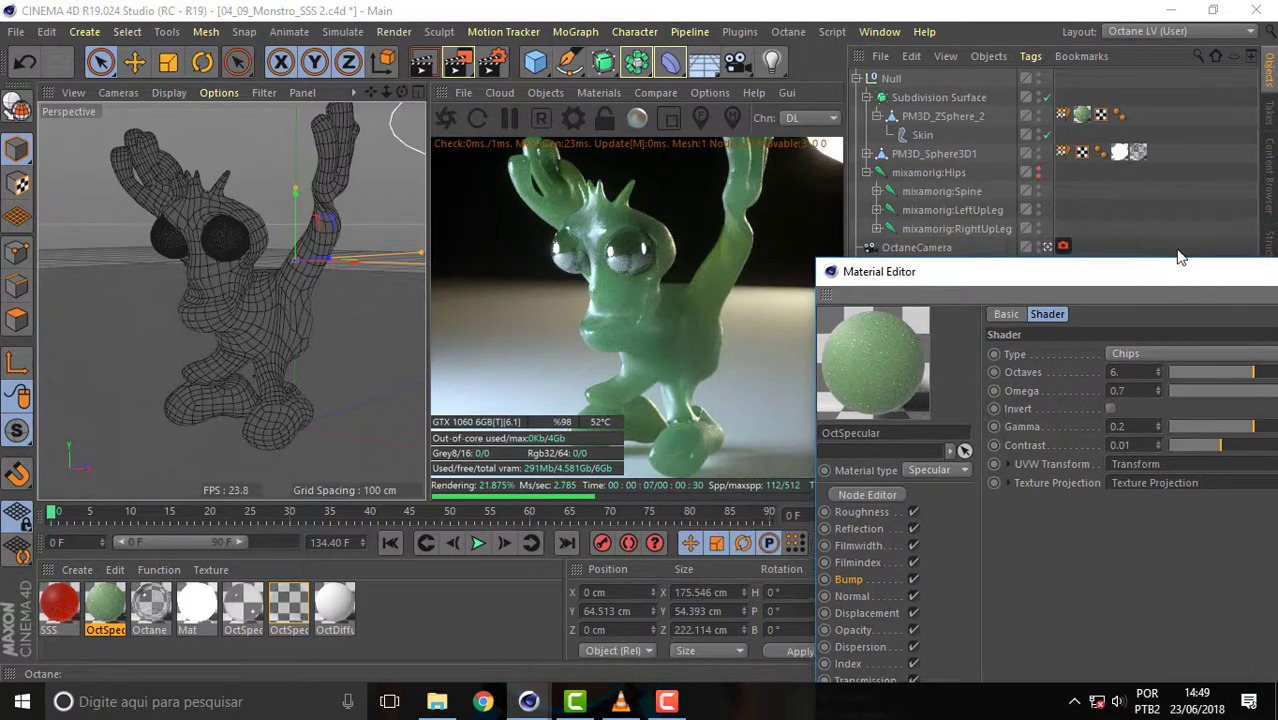
{"action": "left_click", "coordinate": [646, 91]}
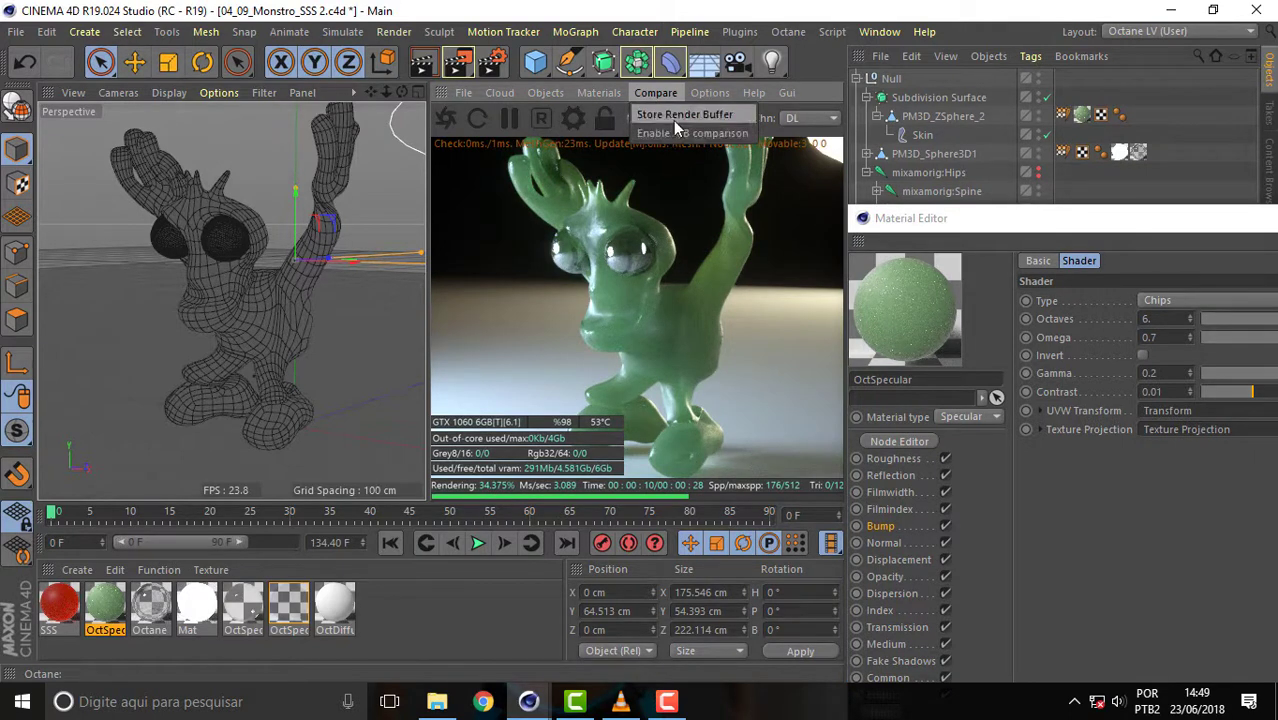
{"action": "left_click", "coordinate": [670, 114]}
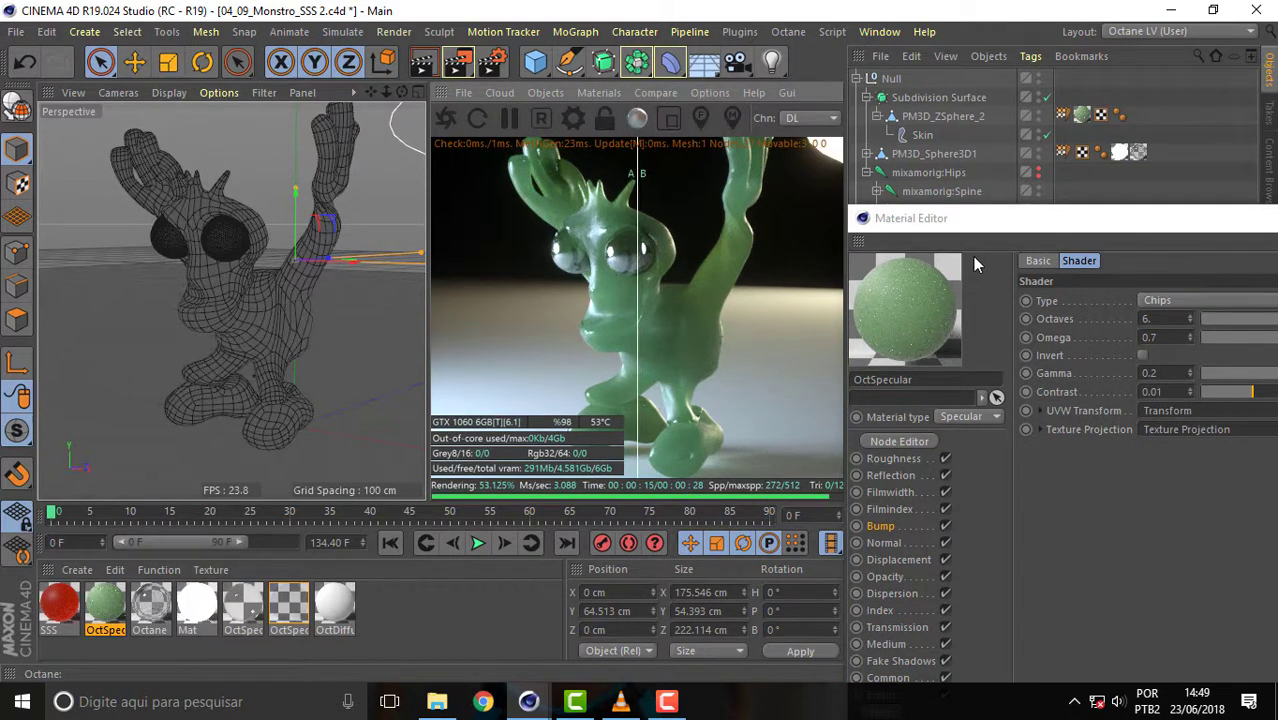
{"action": "left_click_drag", "start_coordinate": [980, 228], "coordinate": [836, 122]}
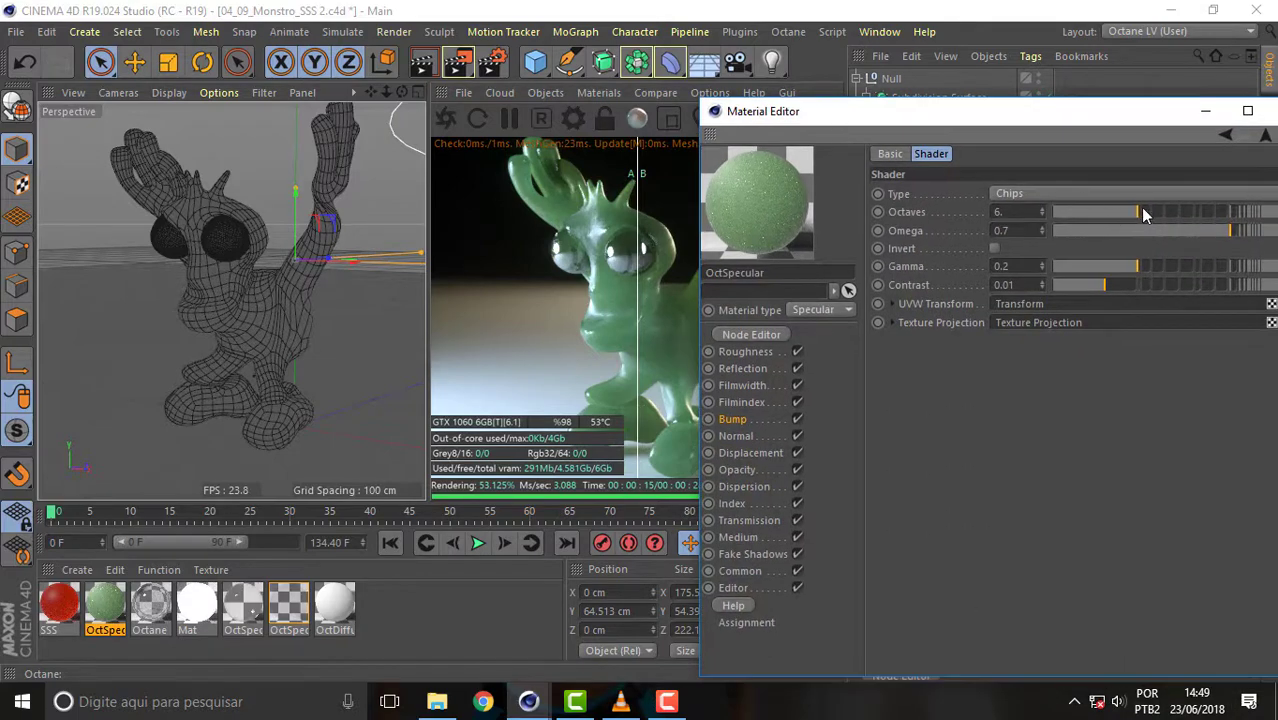
{"action": "left_click_drag", "start_coordinate": [1163, 212], "coordinate": [1201, 211]}
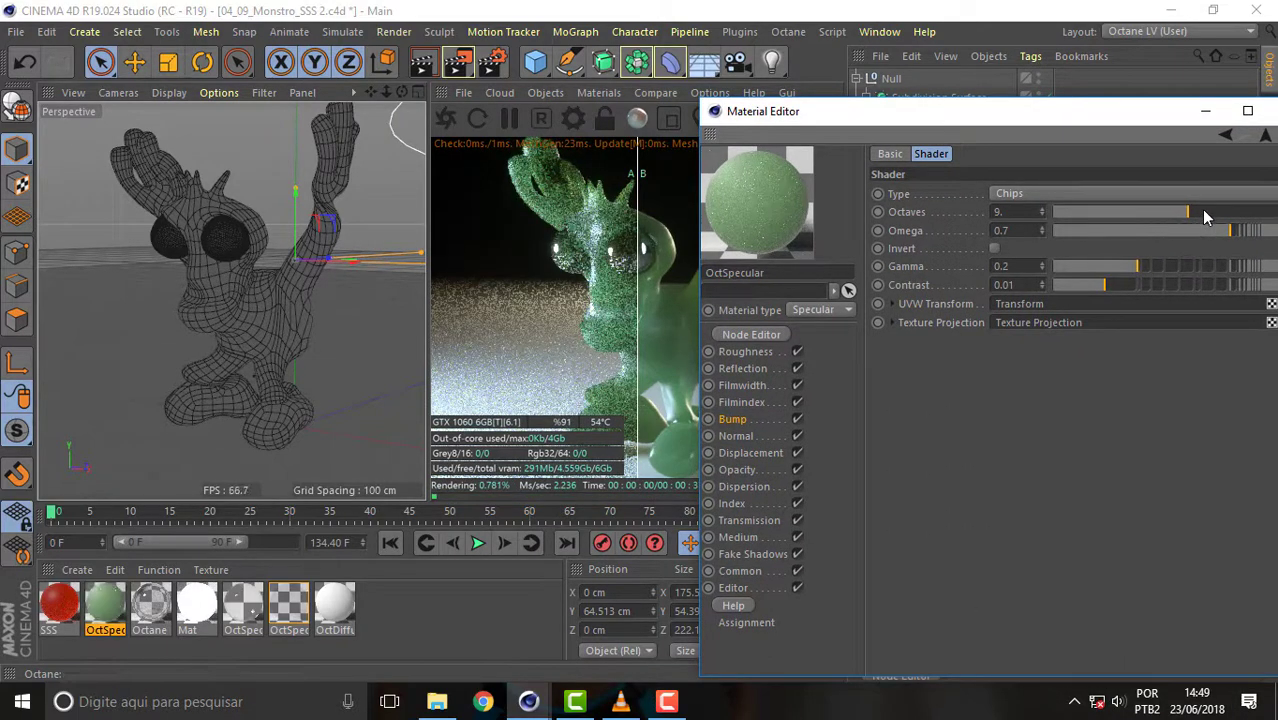
{"action": "left_click_drag", "start_coordinate": [1185, 214], "coordinate": [1119, 212]}
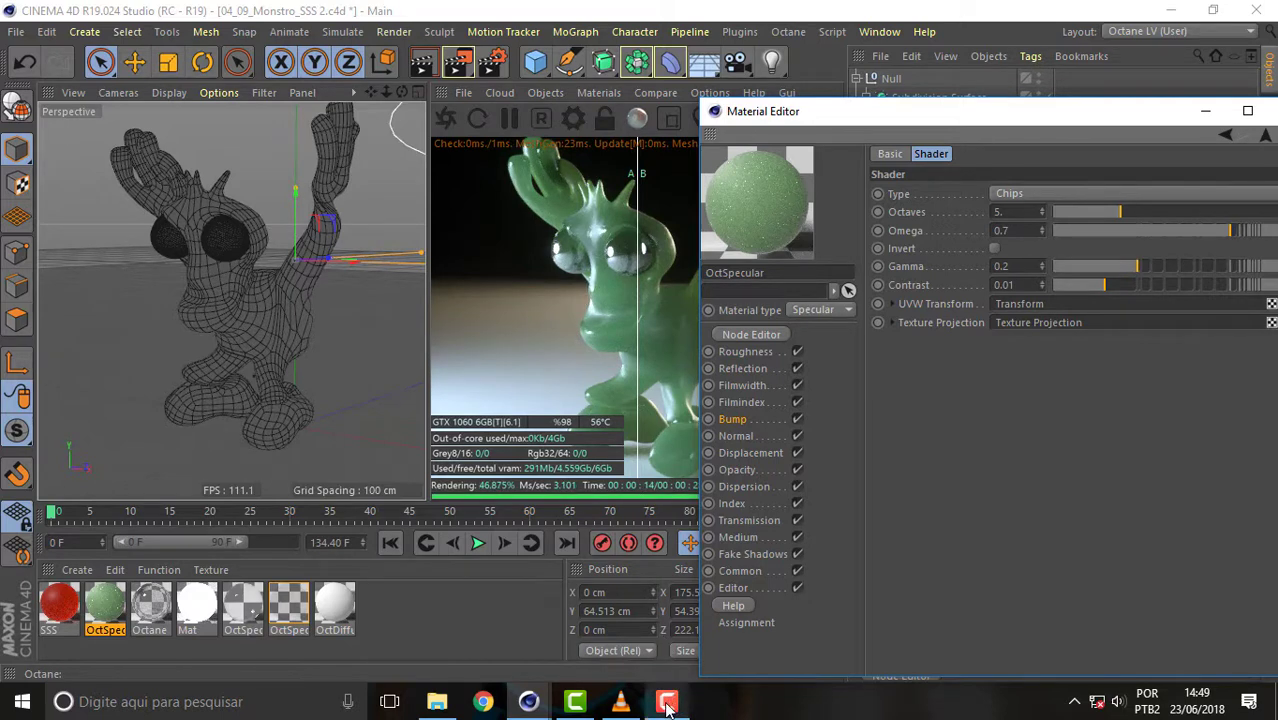
{"action": "left_click_drag", "start_coordinate": [1021, 217], "coordinate": [876, 220]}
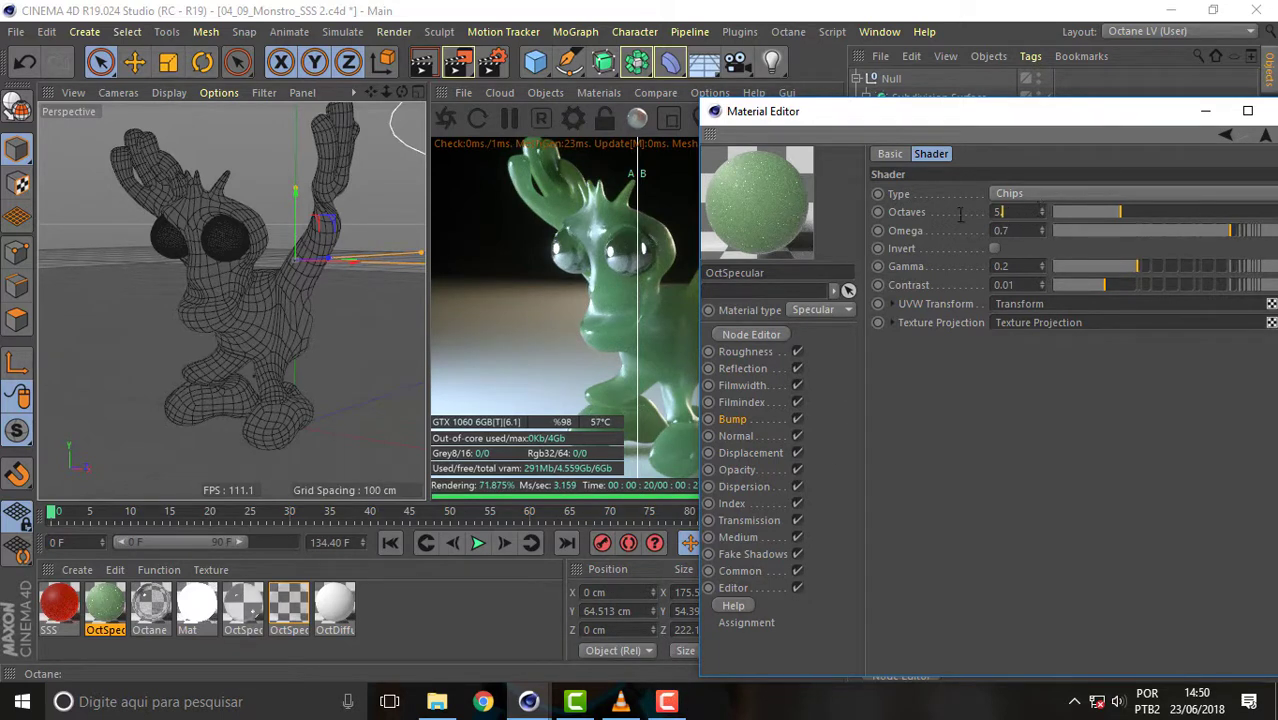
{"action": "type", "text": "6"}
{"action": "key", "text": "Return"}
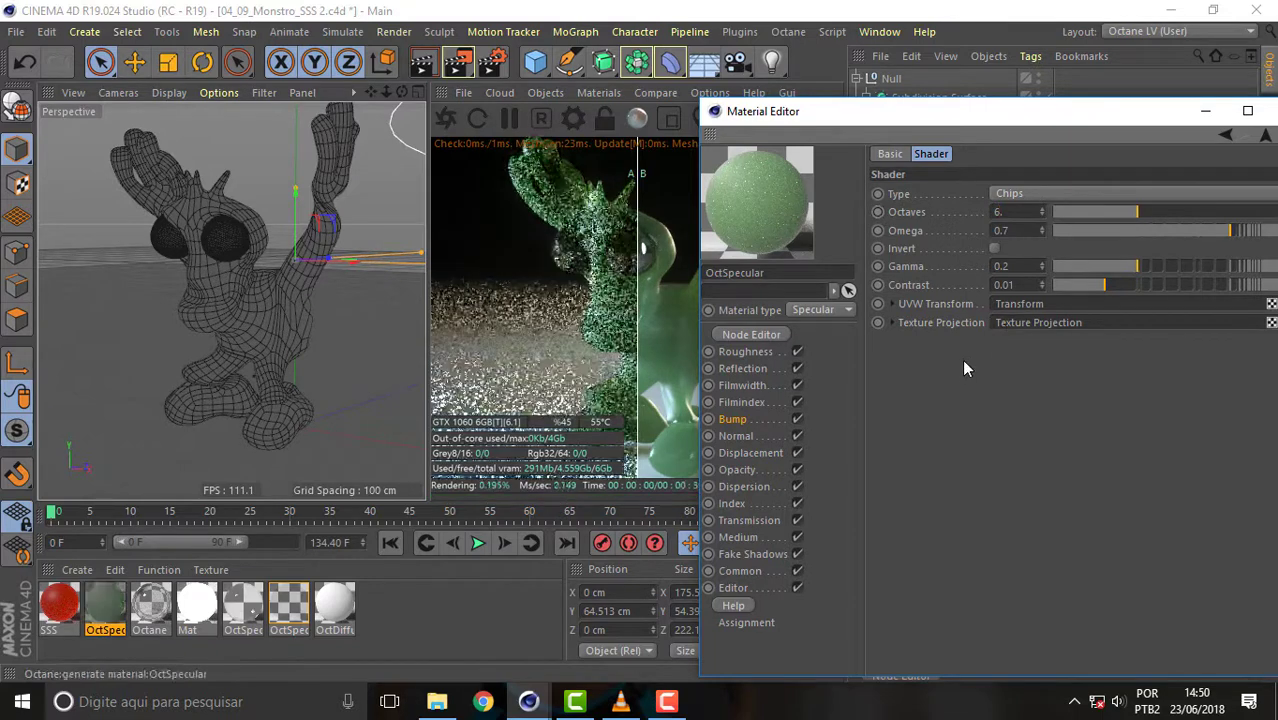
{"action": "left_click_drag", "start_coordinate": [876, 118], "coordinate": [1004, 101]}
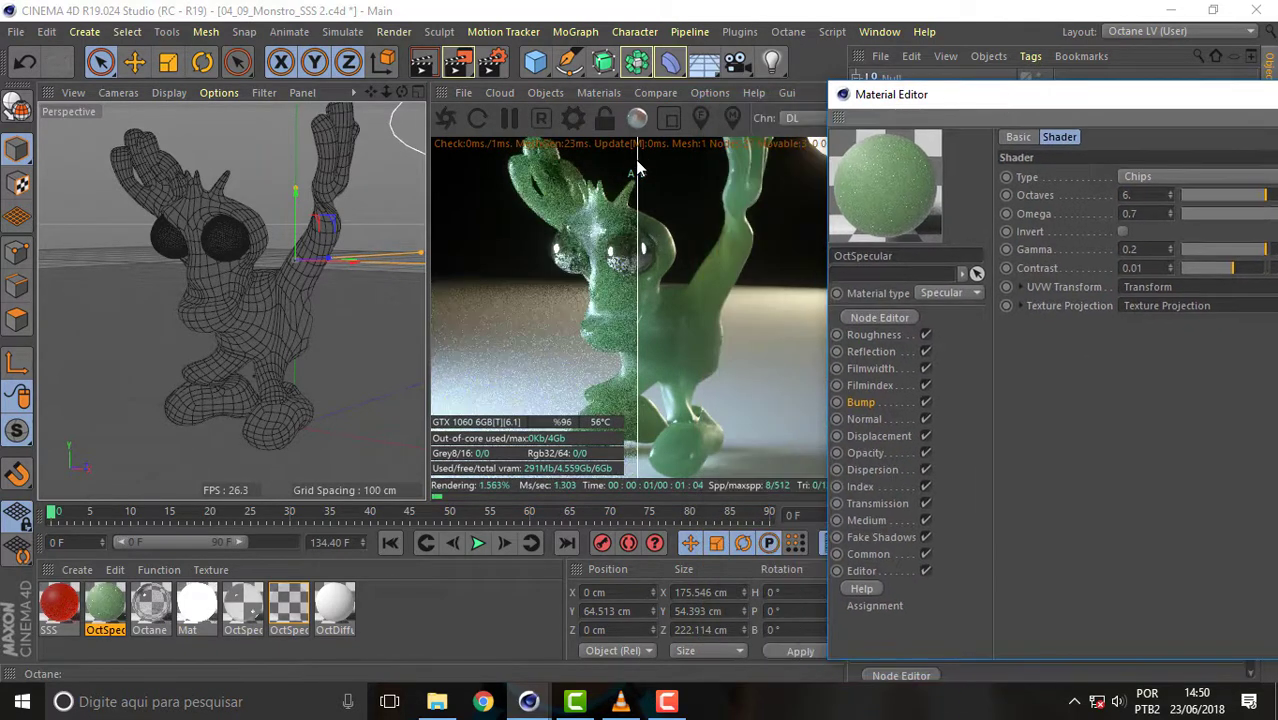
{"action": "mouse_move", "coordinate": [662, 163]}
{"action": "left_mouse_down"}
{"action": "mouse_move", "coordinate": [713, 165]}
{"action": "mouse_move", "coordinate": [570, 167]}
{"action": "mouse_move", "coordinate": [688, 170]}
{"action": "mouse_move", "coordinate": [641, 172]}
{"action": "left_mouse_up"}
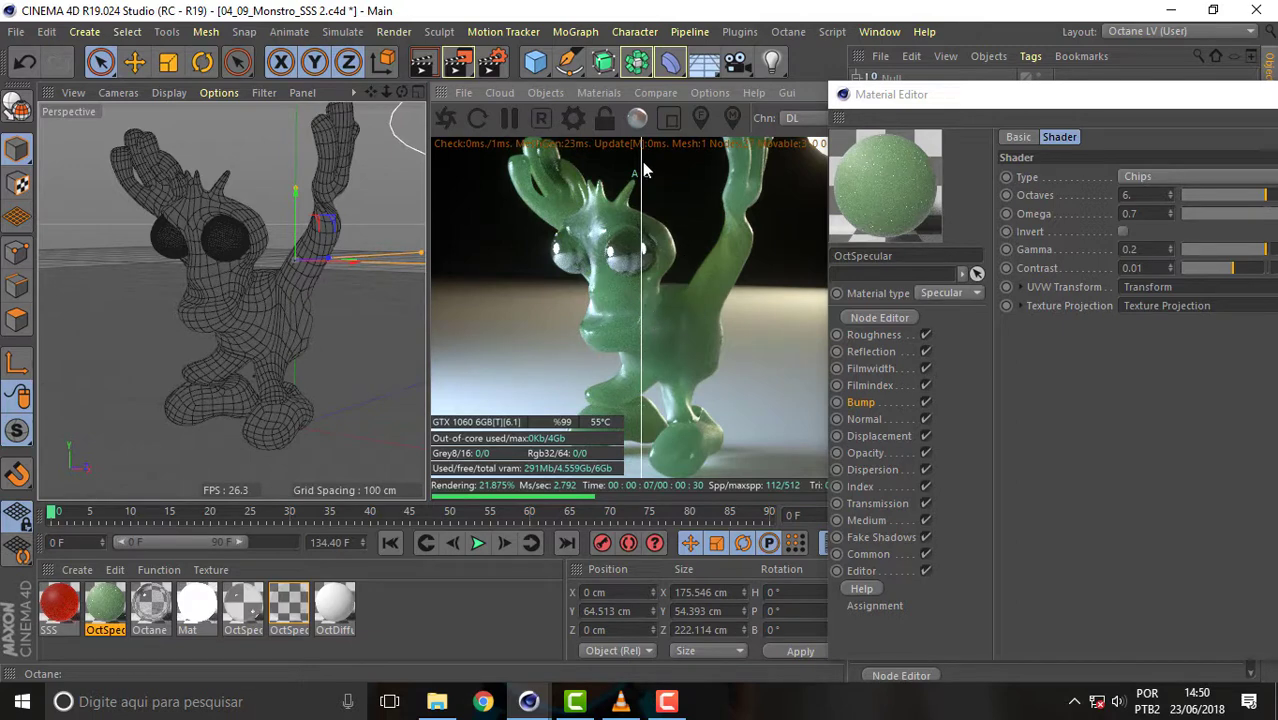
{"action": "mouse_move", "coordinate": [640, 158]}
{"action": "left_mouse_down"}
{"action": "mouse_move", "coordinate": [719, 170]}
{"action": "mouse_move", "coordinate": [642, 175]}
{"action": "left_mouse_up"}
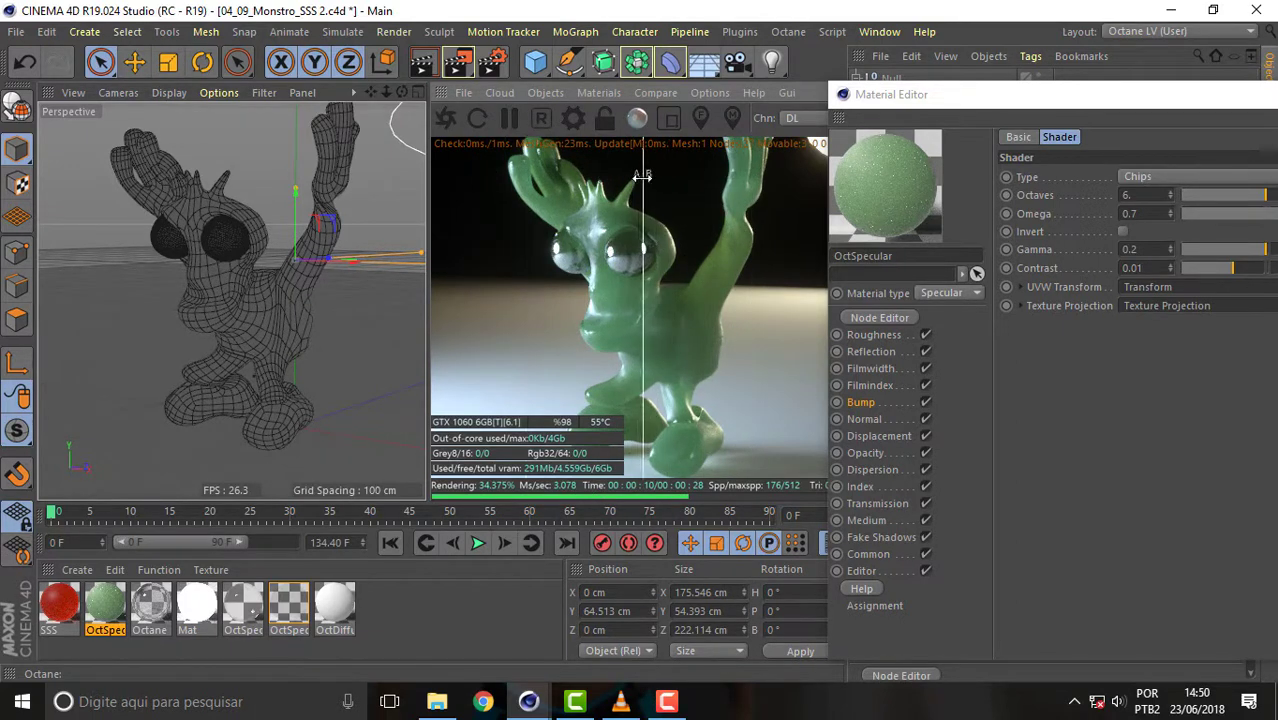
{"action": "left_click_drag", "start_coordinate": [970, 96], "coordinate": [708, 102]}
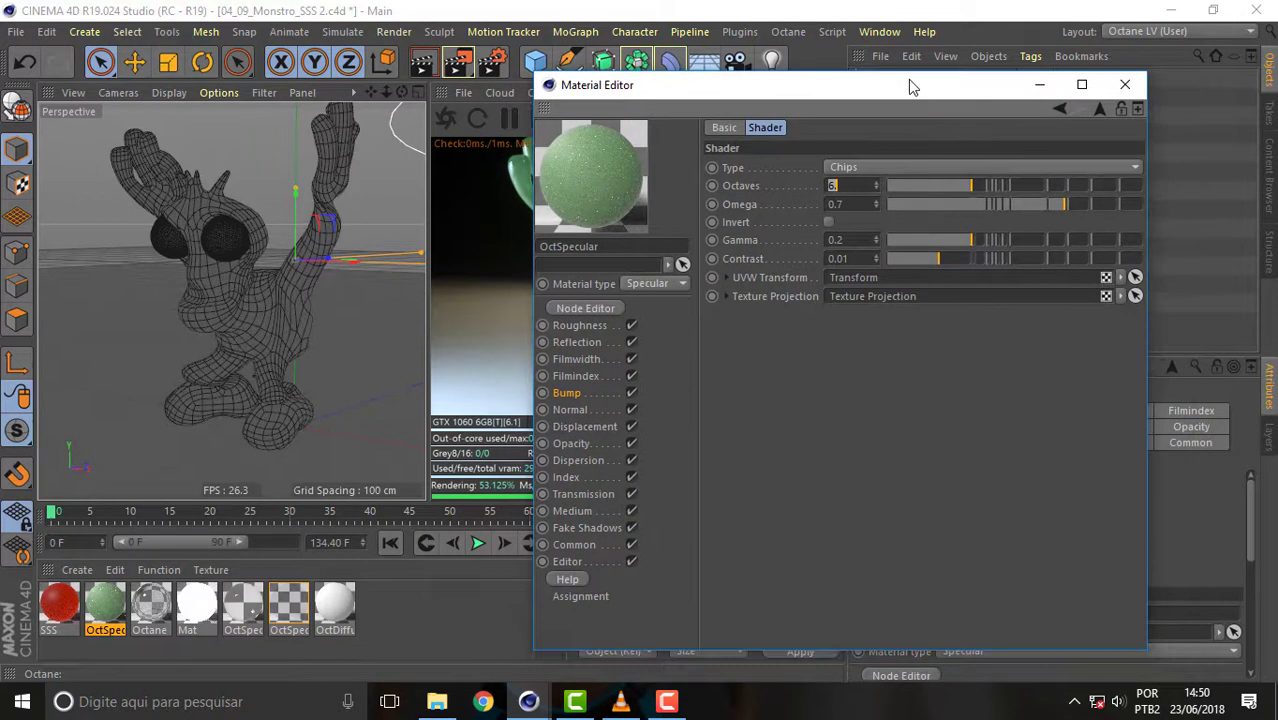
{"action": "left_click_drag", "start_coordinate": [939, 96], "coordinate": [929, 113]}
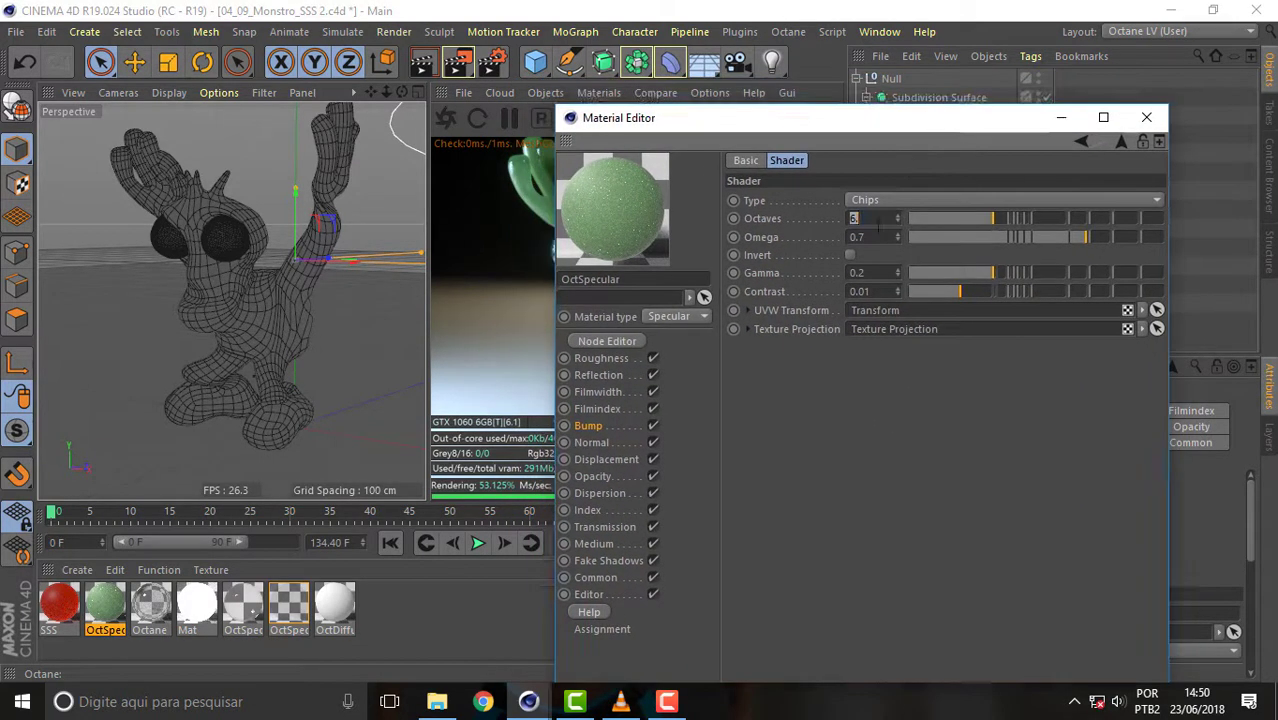
- Close the floating Material Editor while the A/B render of the green monster refines
{"action": "left_click", "coordinate": [1153, 120]}
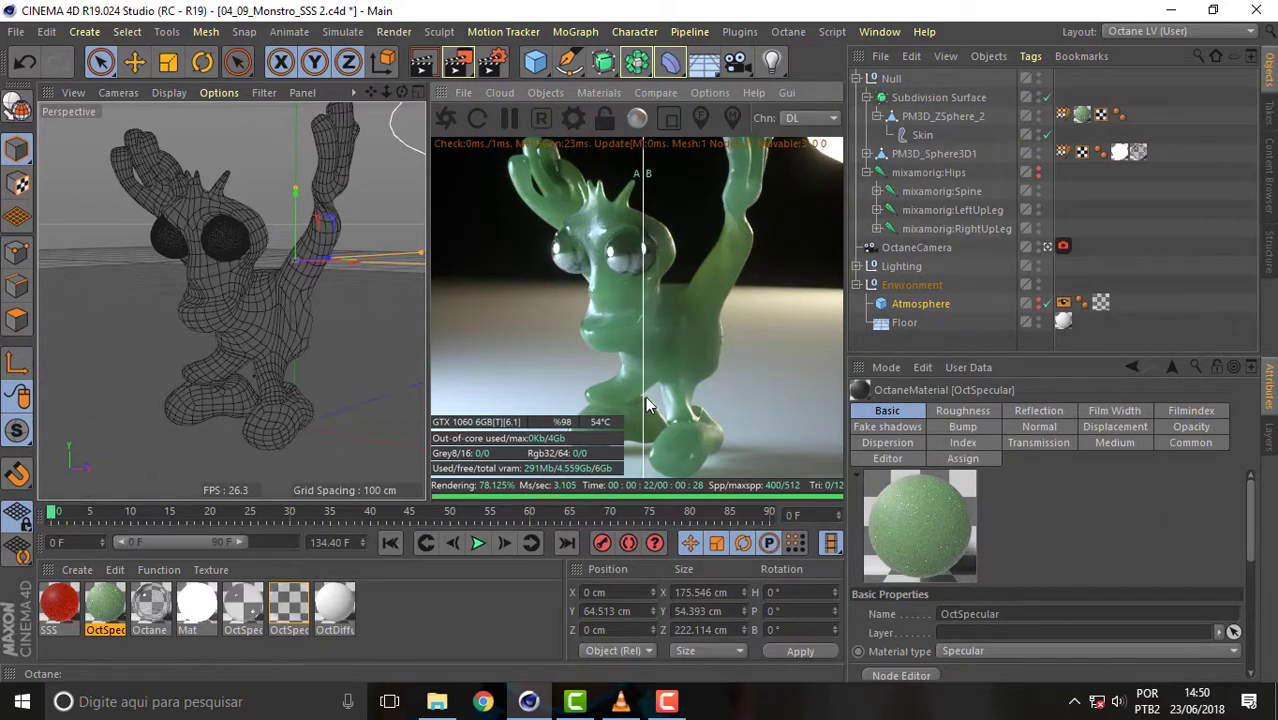